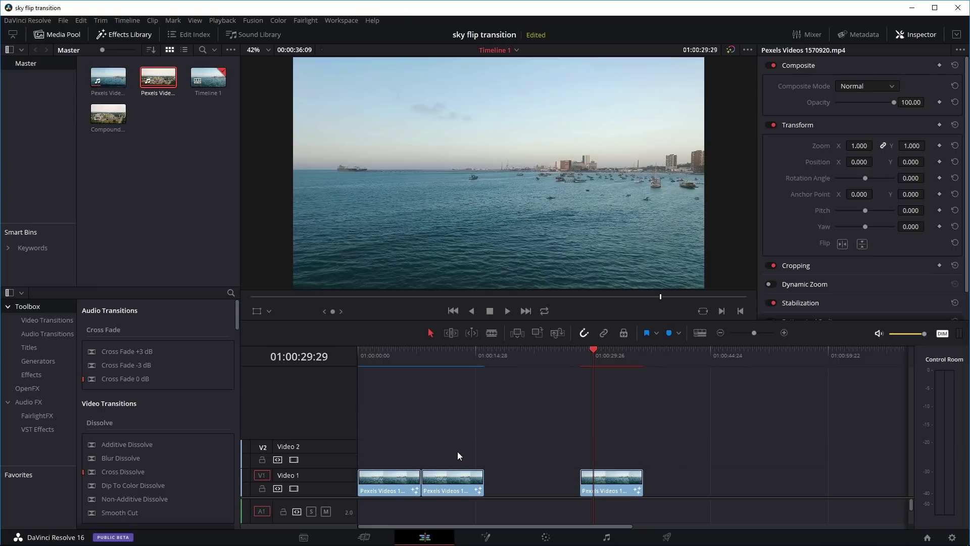
pyautogui.moveTo(526, 354); pyautogui.dragTo(600, 353)
pyautogui.click(444, 483)
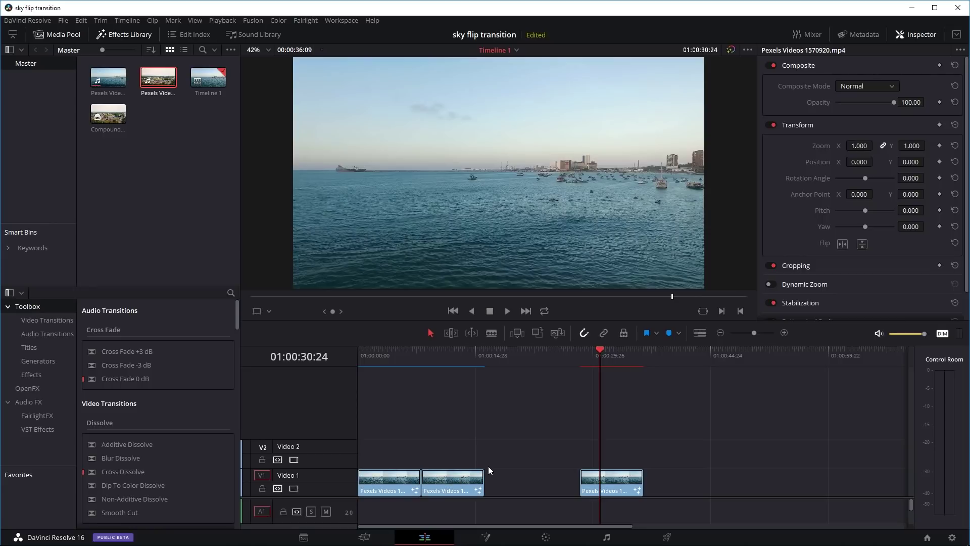
pyautogui.moveTo(589, 354)
pyautogui.mouseDown()
pyautogui.moveTo(611, 351)
pyautogui.moveTo(587, 356)
pyautogui.mouseUp()
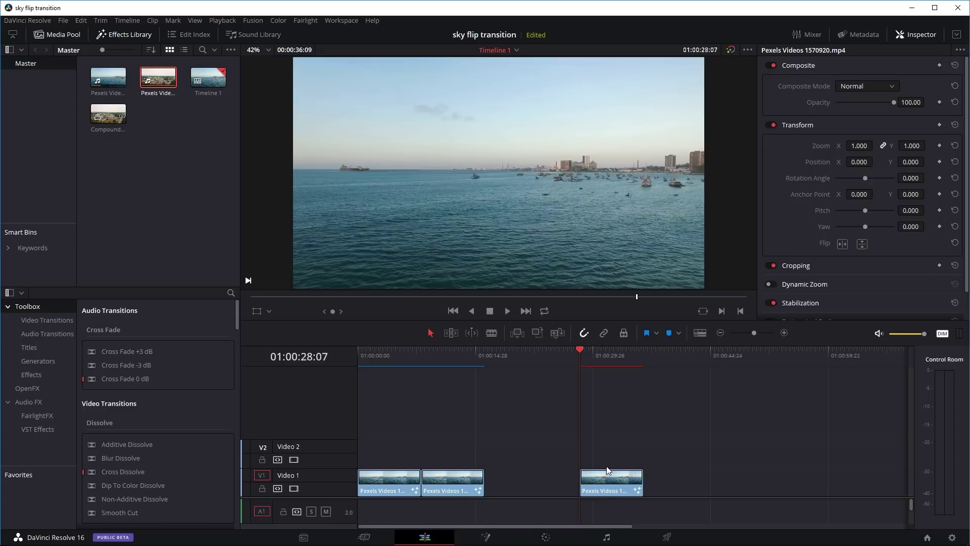
pyautogui.moveTo(161, 81); pyautogui.dragTo(567, 430)
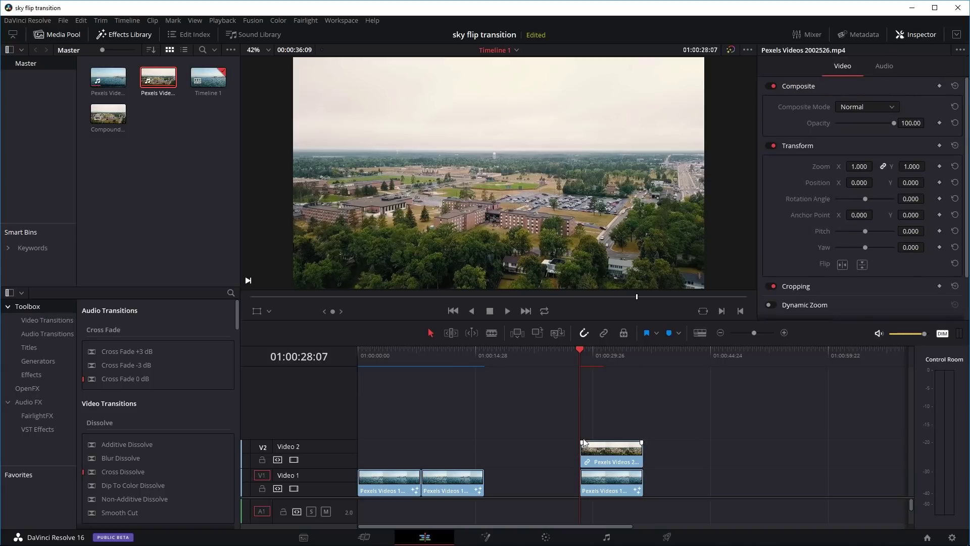
pyautogui.click(594, 351)
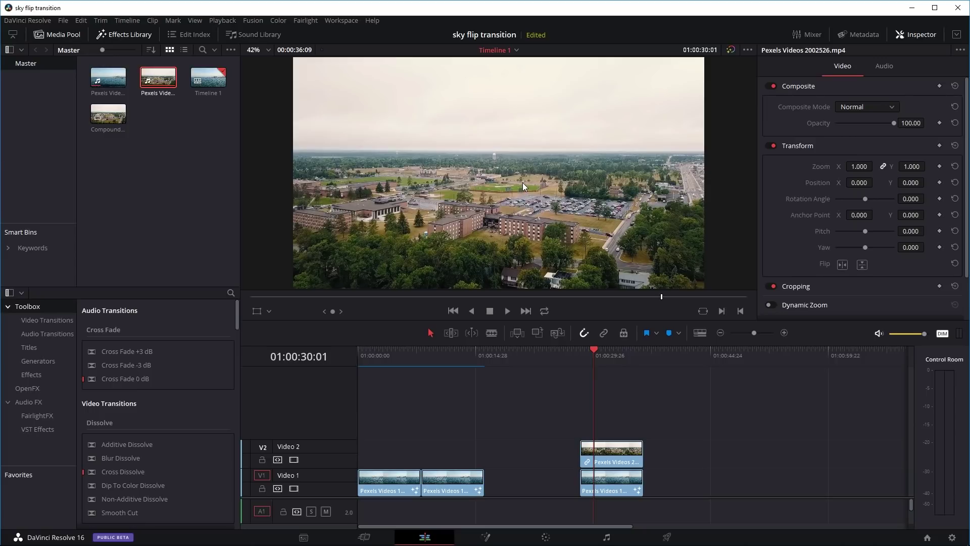
pyautogui.click(620, 461)
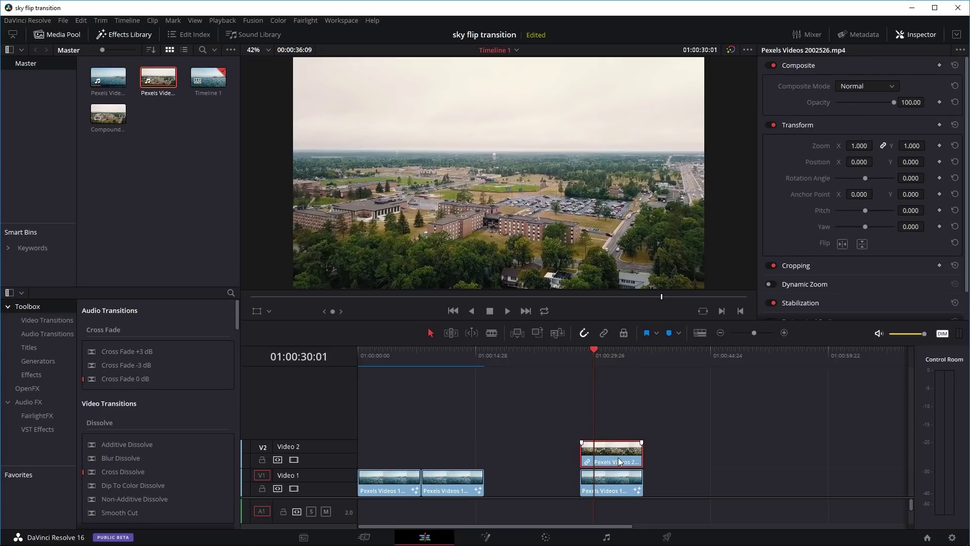
pyautogui.press('Delete')
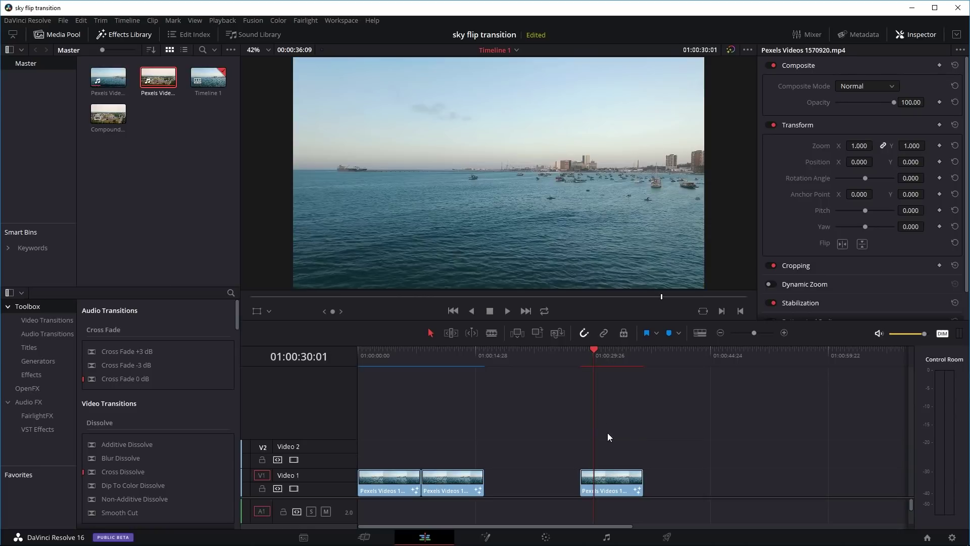
# Step: Open the separate ocean clip on Video 1 in Fusion and space the MediaIn1 and MediaOut1 nodes apart
pyautogui.click(614, 485)
pyautogui.click(484, 537)
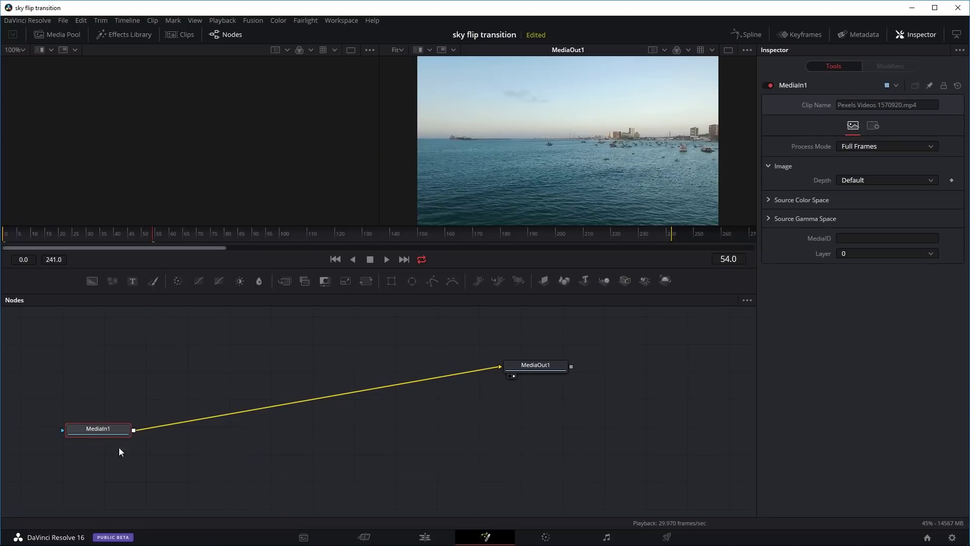
pyautogui.moveTo(99, 434); pyautogui.dragTo(214, 394)
pyautogui.moveTo(545, 365); pyautogui.dragTo(558, 377)
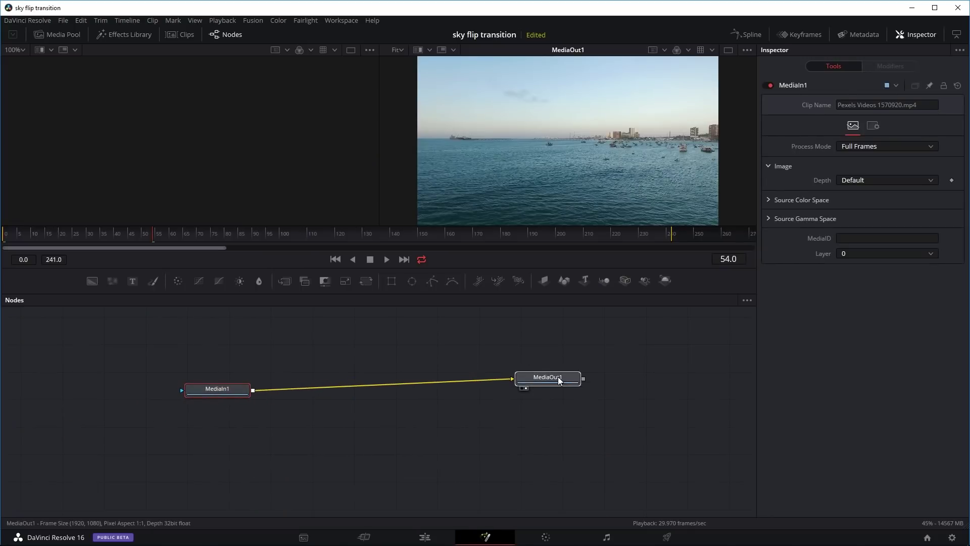
pyautogui.click(205, 391)
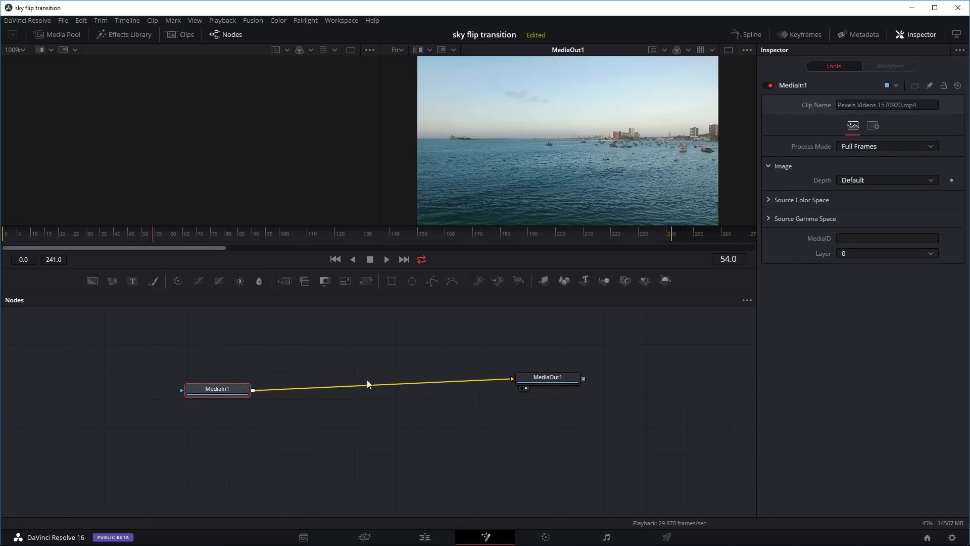
pyautogui.moveTo(547, 379); pyautogui.dragTo(594, 378)
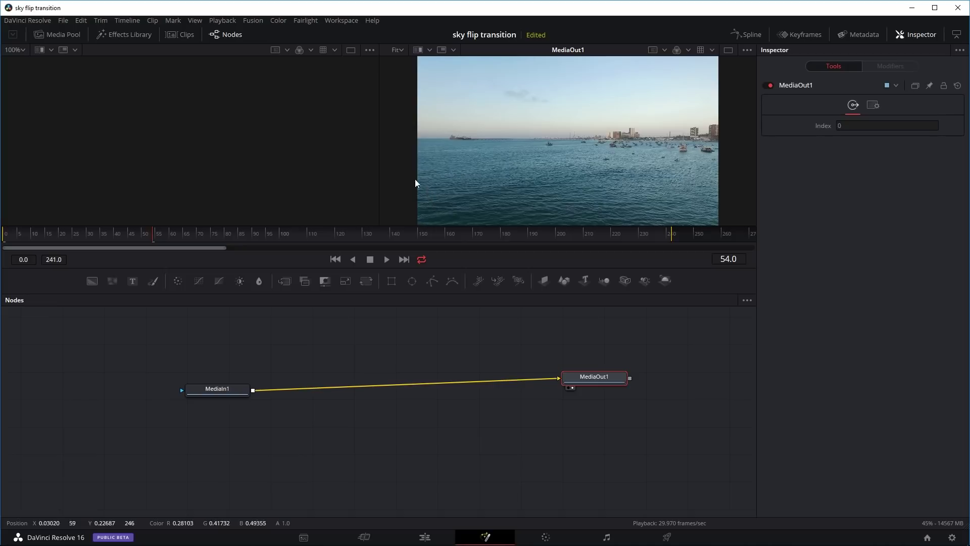
# Step: Add the clip Pexels Videos 2002526.mp4 from the media pool to the node graph, placed above MediaIn1
pyautogui.click(78, 36)
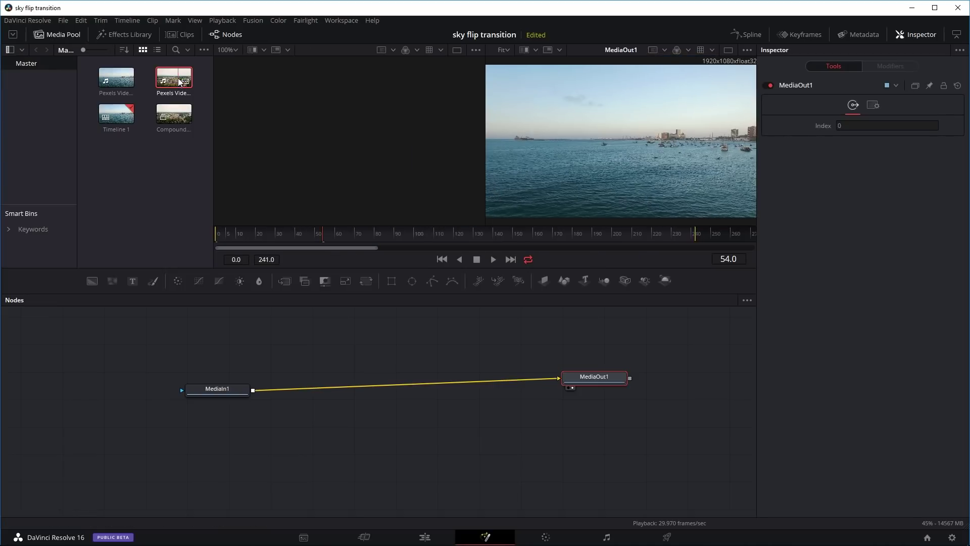
pyautogui.moveTo(178, 81); pyautogui.dragTo(196, 332)
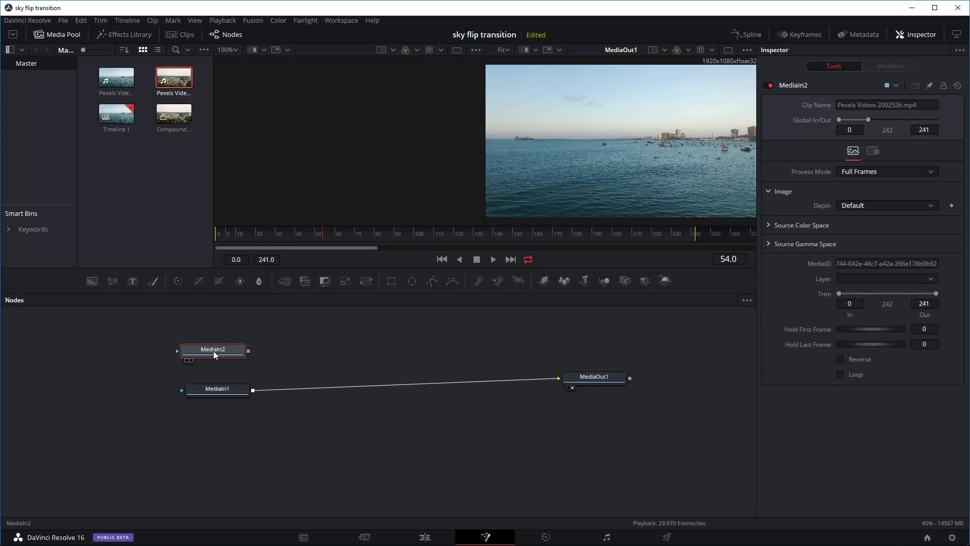
pyautogui.click(71, 35)
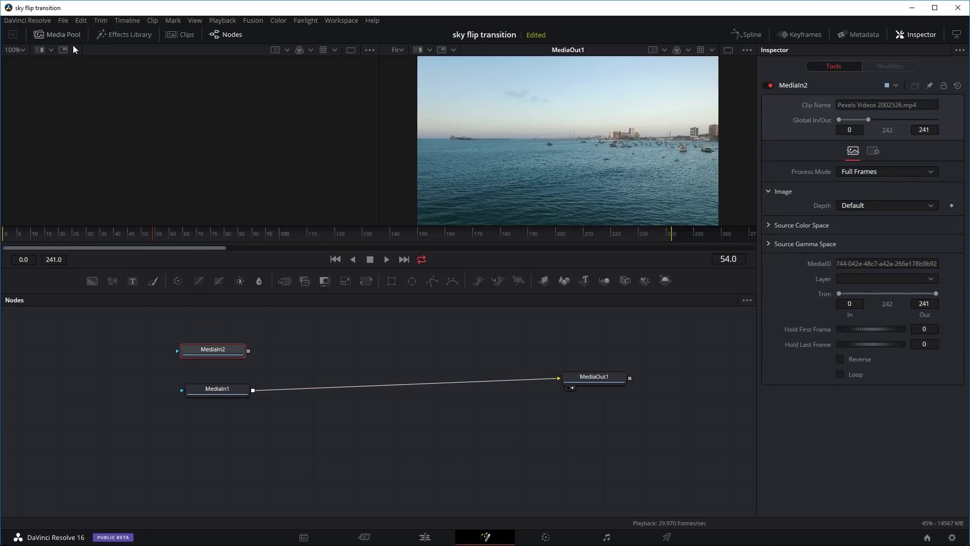
pyautogui.moveTo(207, 354); pyautogui.dragTo(207, 350)
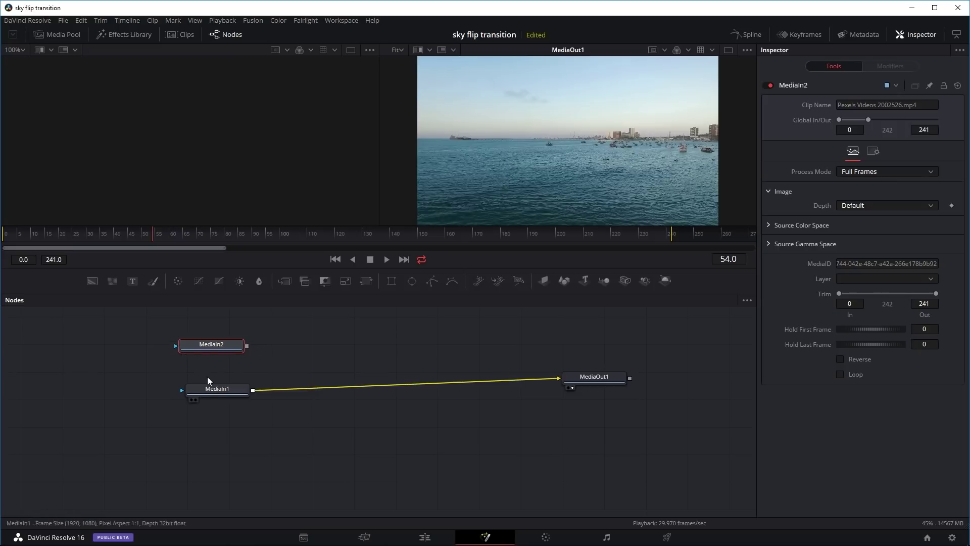
# Step: Remove the connection between MediaIn1 and MediaOut1 and add a Merge node between the media inputs and the output
pyautogui.click(421, 381)
pyautogui.press('Delete')
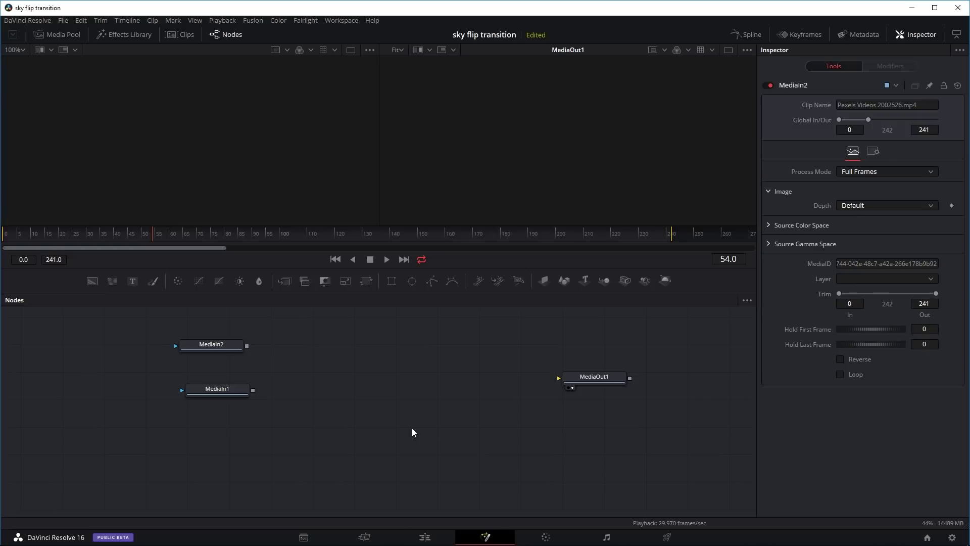
pyautogui.hotkey('shift', 'space')
pyautogui.write('merge')
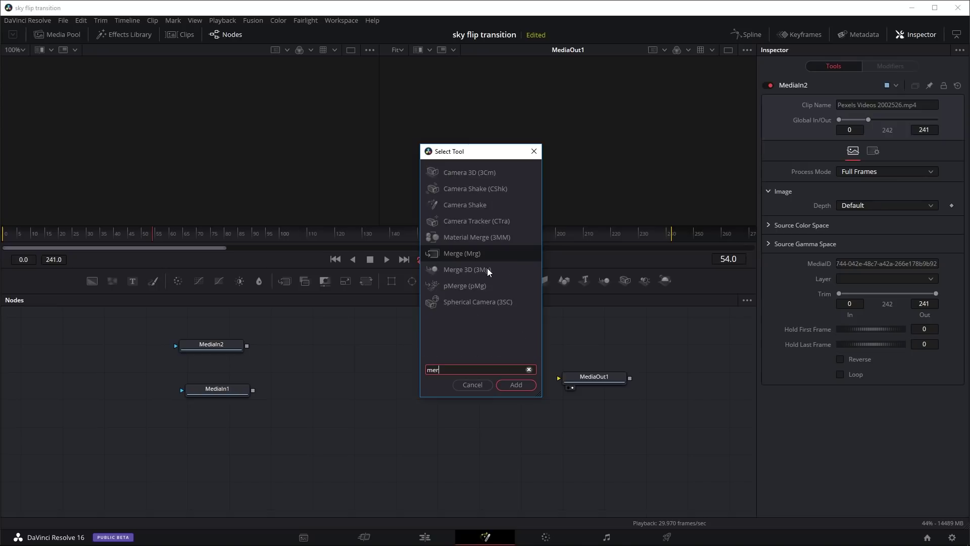
pyautogui.click(468, 189)
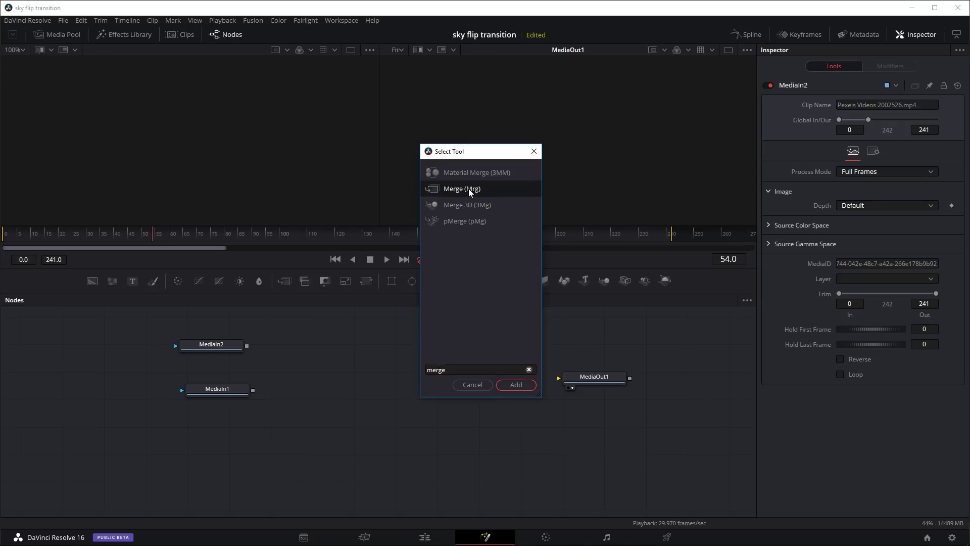
pyautogui.press('Return')
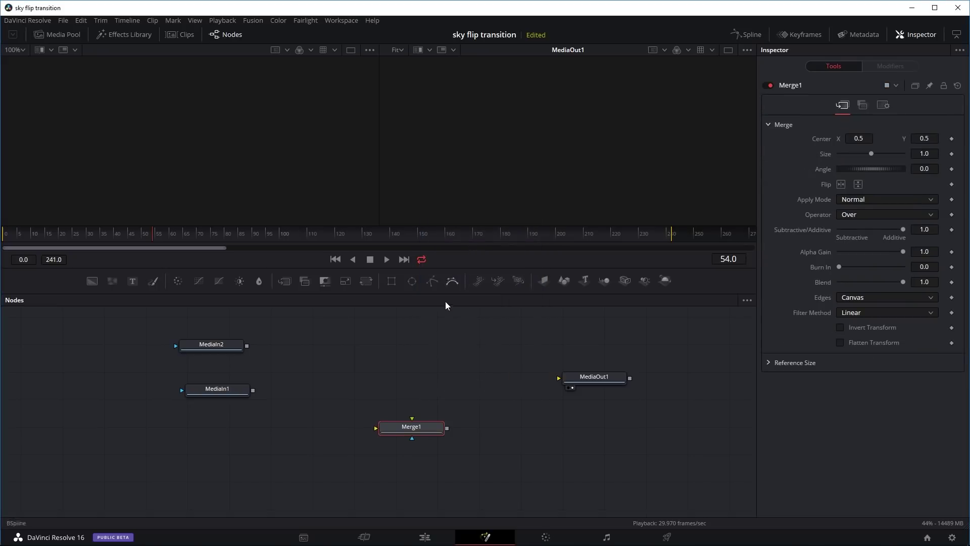
pyautogui.moveTo(421, 427); pyautogui.dragTo(413, 378)
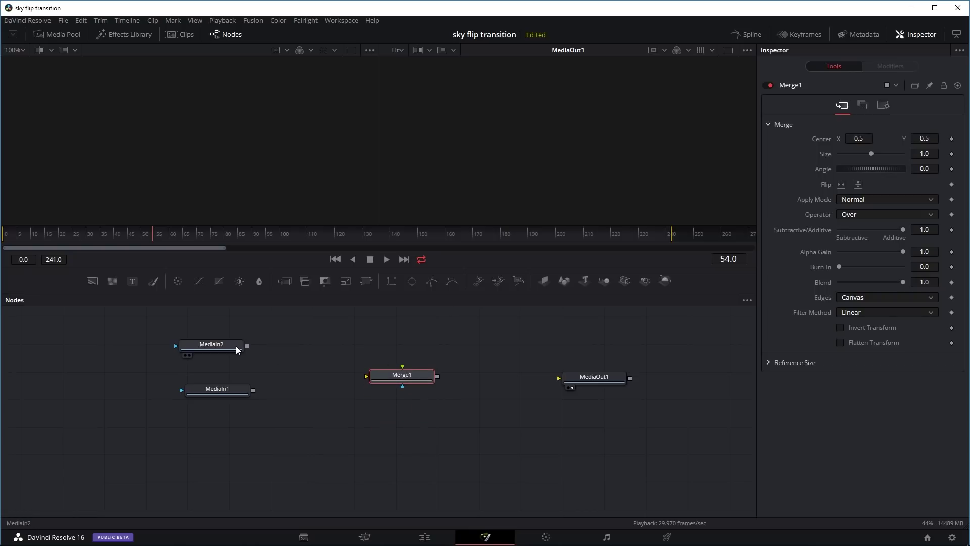
# Step: Connect MediaIn1 as background and MediaIn2 as foreground of Merge1, link Merge1 to MediaOut1, and space the nodes out
pyautogui.moveTo(237, 350); pyautogui.dragTo(239, 350)
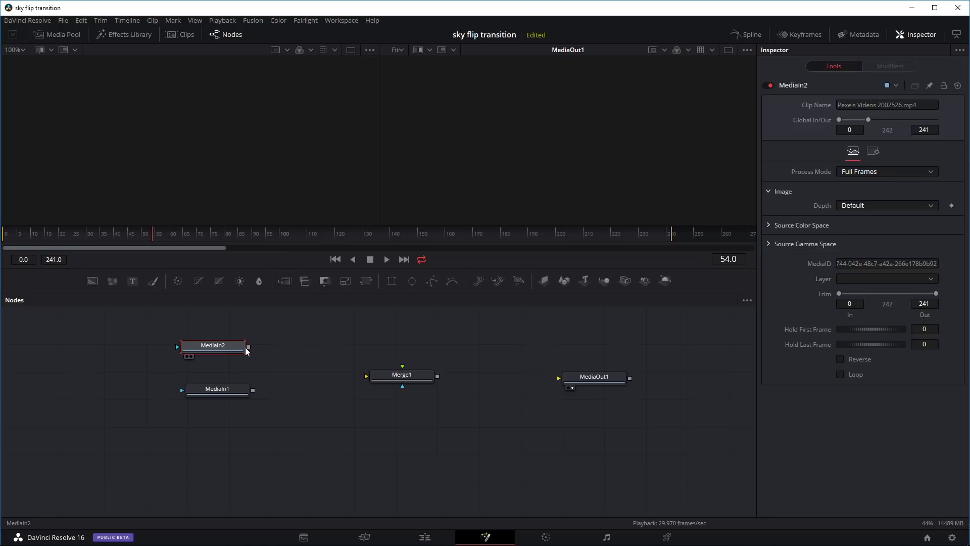
pyautogui.moveTo(248, 347); pyautogui.dragTo(422, 394)
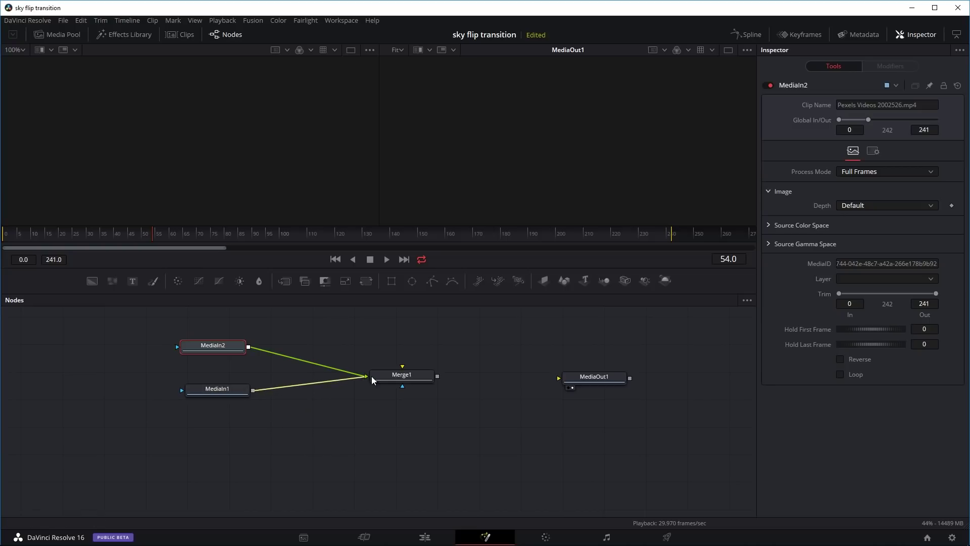
pyautogui.moveTo(372, 376); pyautogui.dragTo(584, 376)
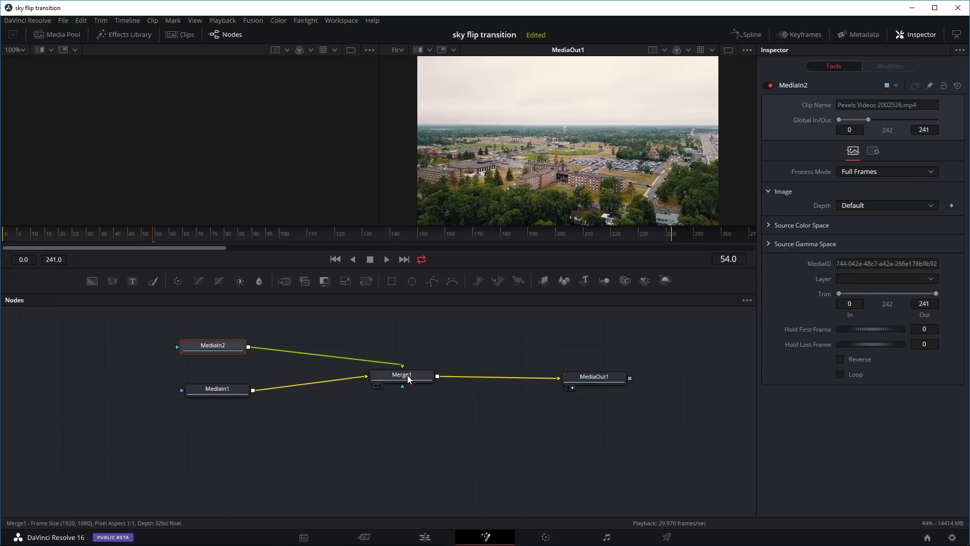
pyautogui.moveTo(403, 382); pyautogui.dragTo(421, 387)
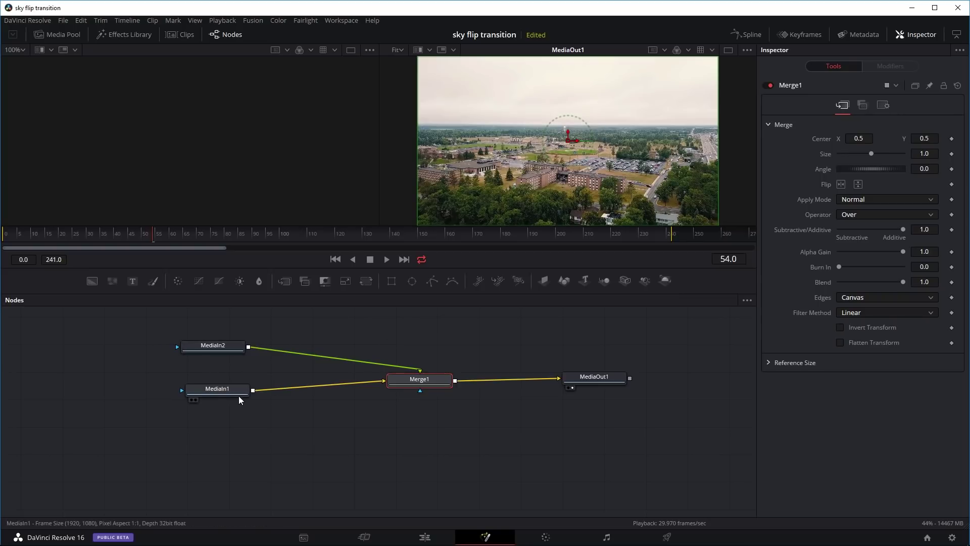
pyautogui.moveTo(238, 394); pyautogui.dragTo(231, 407)
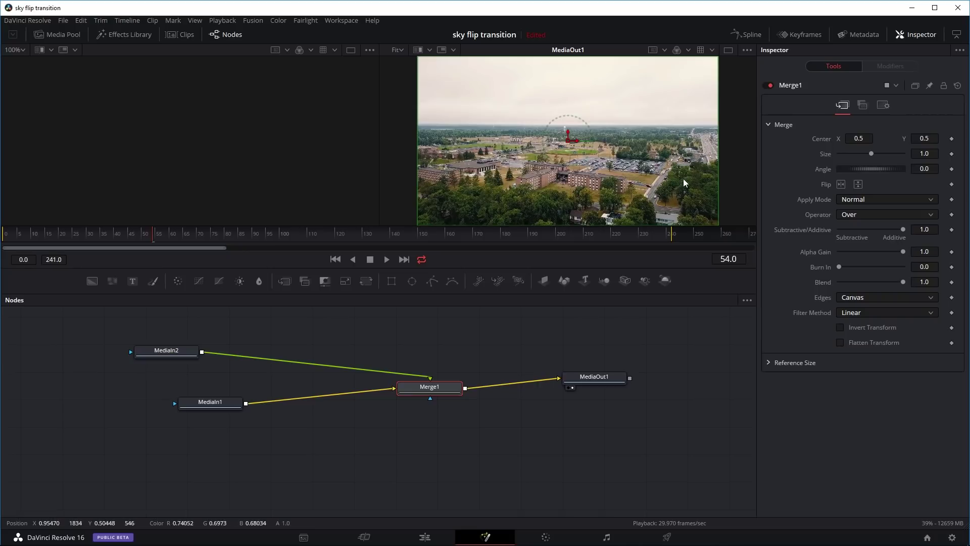
# Step: Insert a Transform node between MediaIn2 and Merge1 and space it out from its neighbouring nodes
pyautogui.click(175, 358)
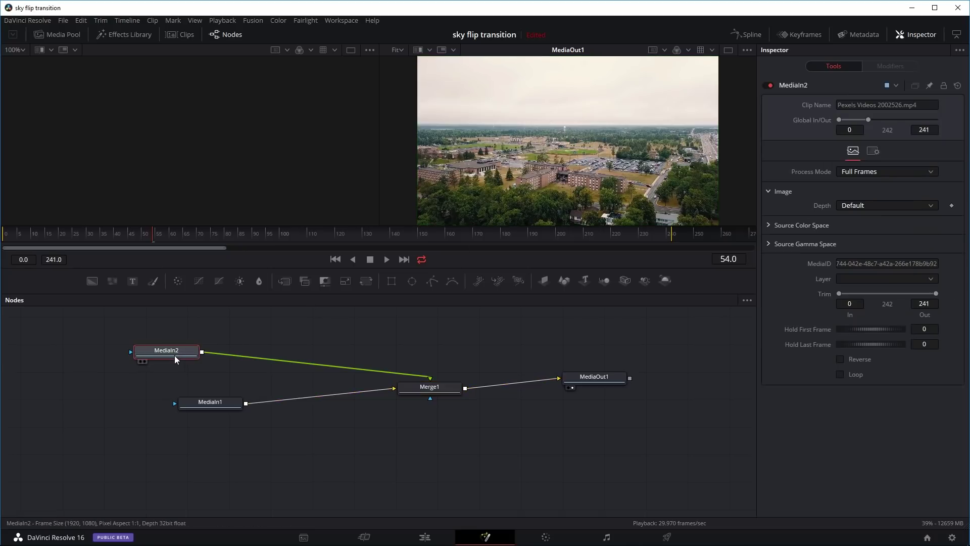
pyautogui.hotkey('shift', 'space')
pyautogui.write('tran')
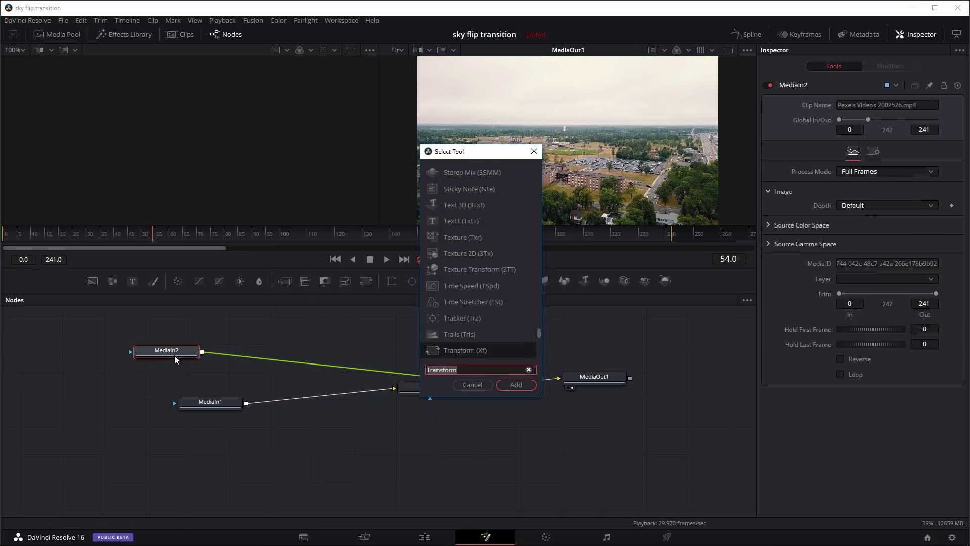
pyautogui.write('s')
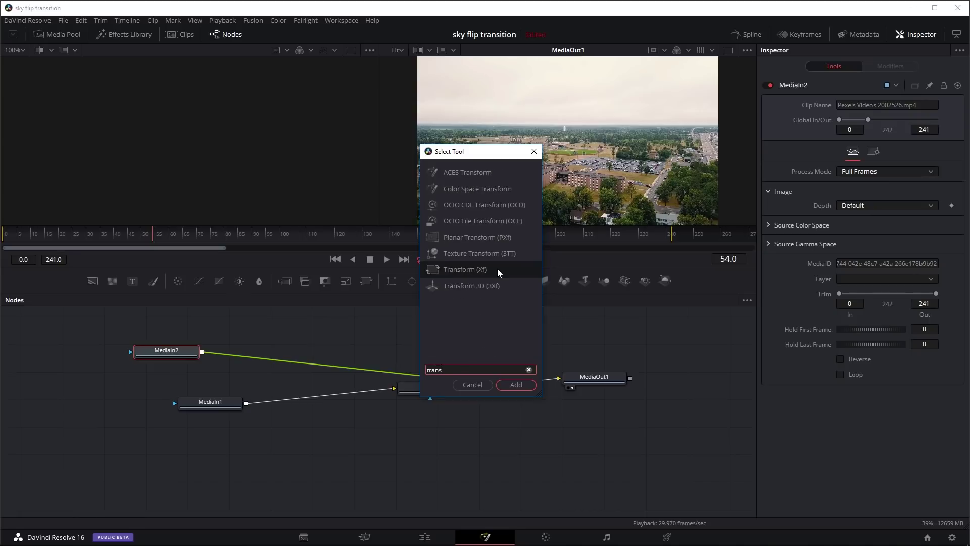
pyautogui.write('form')
pyautogui.doubleClick(497, 269)
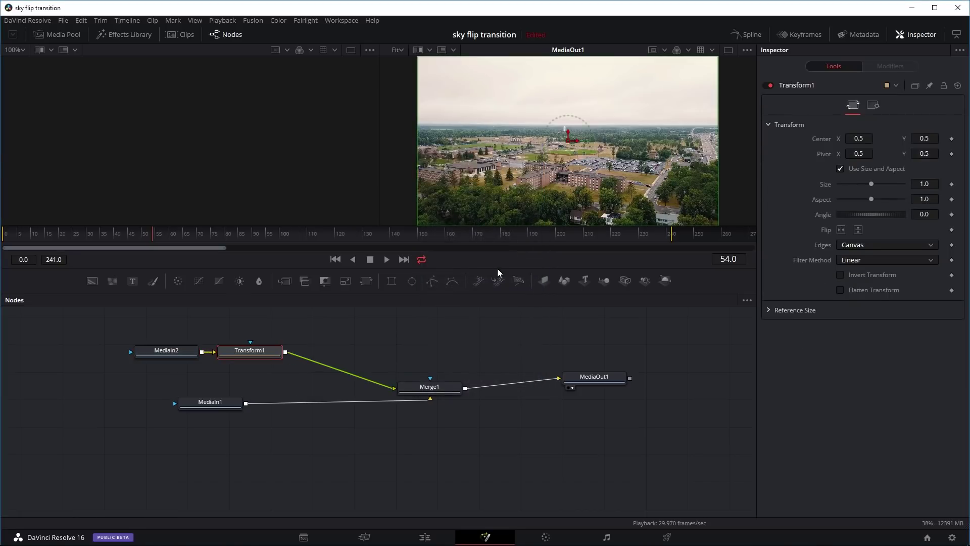
pyautogui.moveTo(233, 357); pyautogui.dragTo(288, 363)
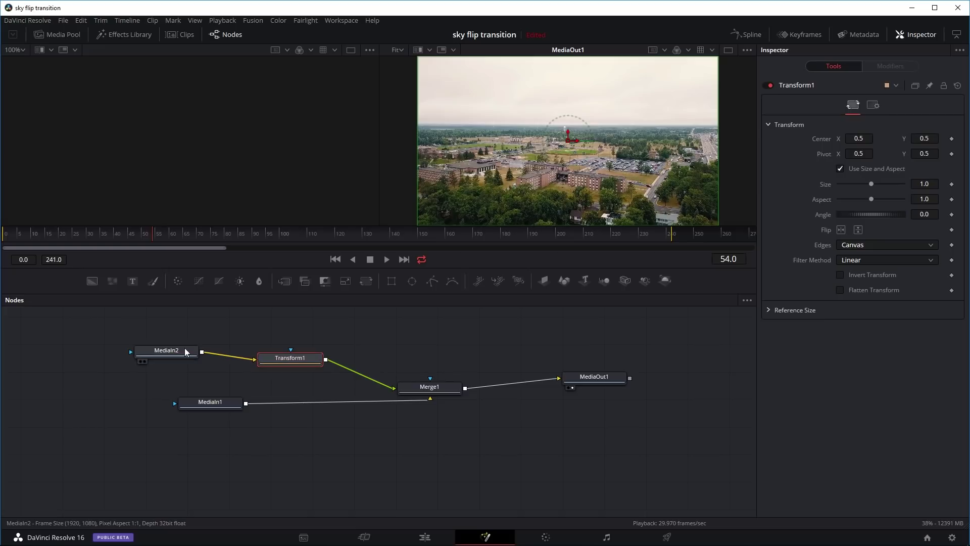
pyautogui.moveTo(180, 352); pyautogui.dragTo(189, 351)
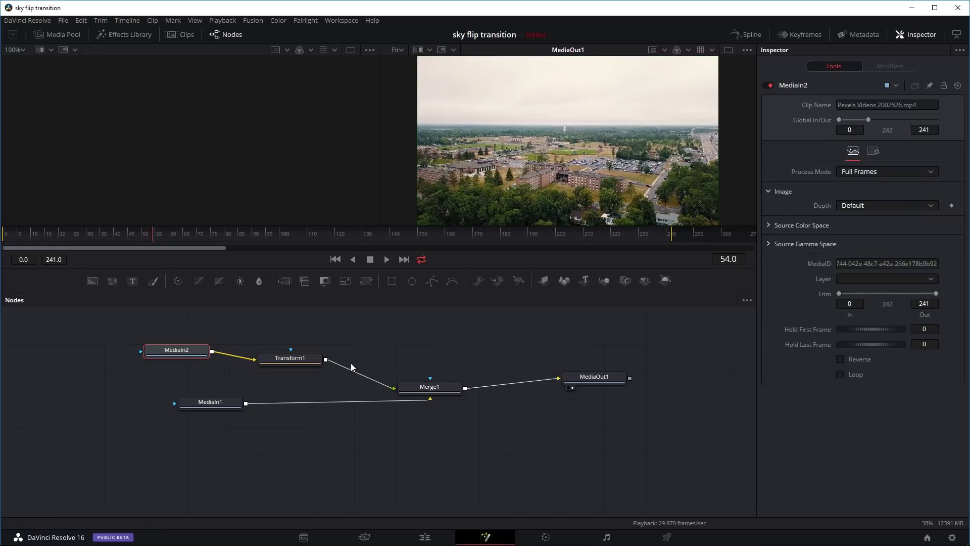
# Step: Detach Transform1 from Merge1 and reconnect it as the merge's foreground input
pyautogui.moveTo(356, 371); pyautogui.dragTo(261, 363)
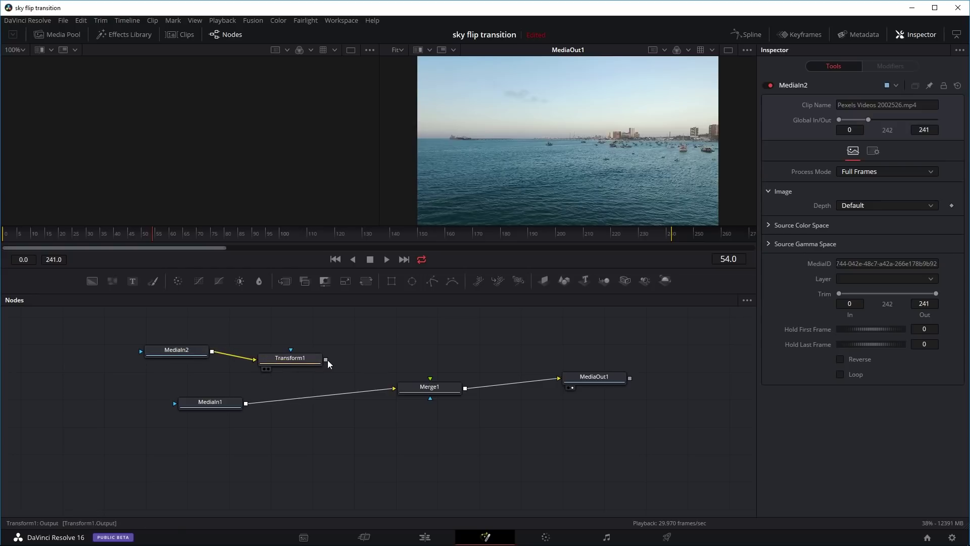
pyautogui.moveTo(327, 360); pyautogui.dragTo(419, 387)
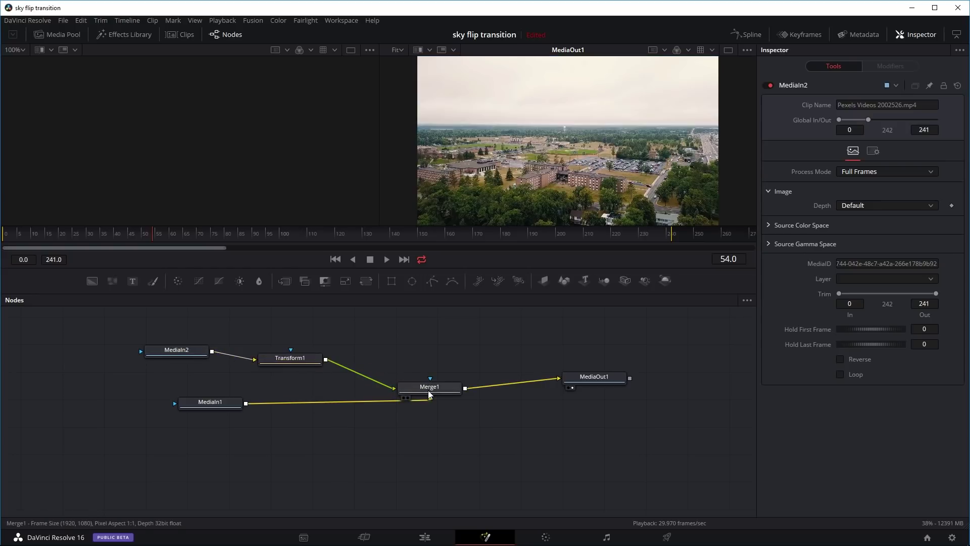
pyautogui.moveTo(169, 354); pyautogui.dragTo(171, 341)
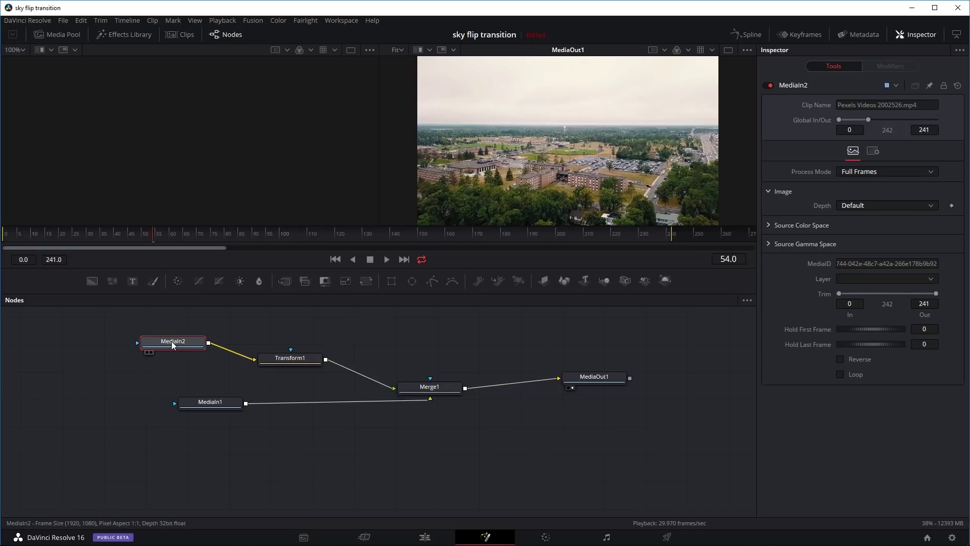
# Step: Rotate Transform1 by 180 degrees and set its pivot Y to 0.725
pyautogui.click(291, 360)
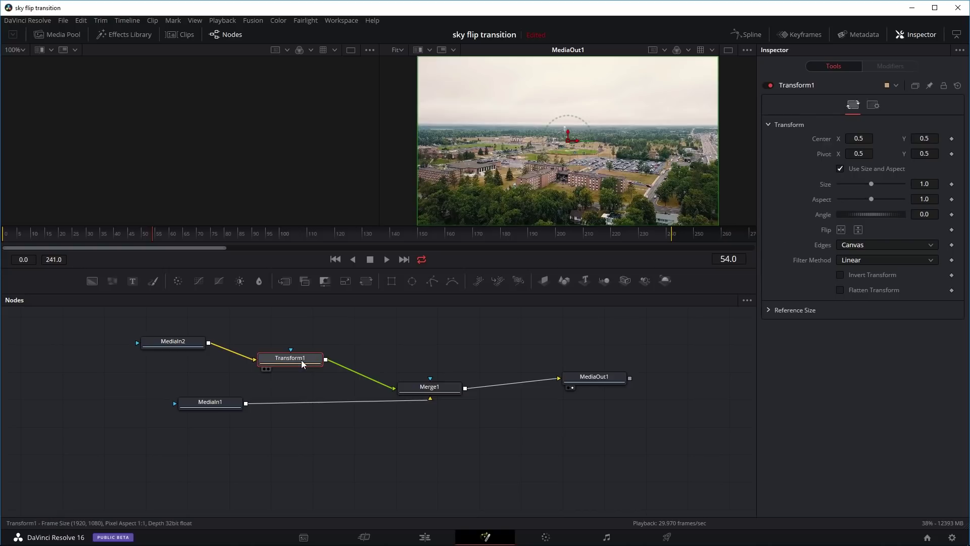
pyautogui.click(920, 34)
pyautogui.click(920, 34)
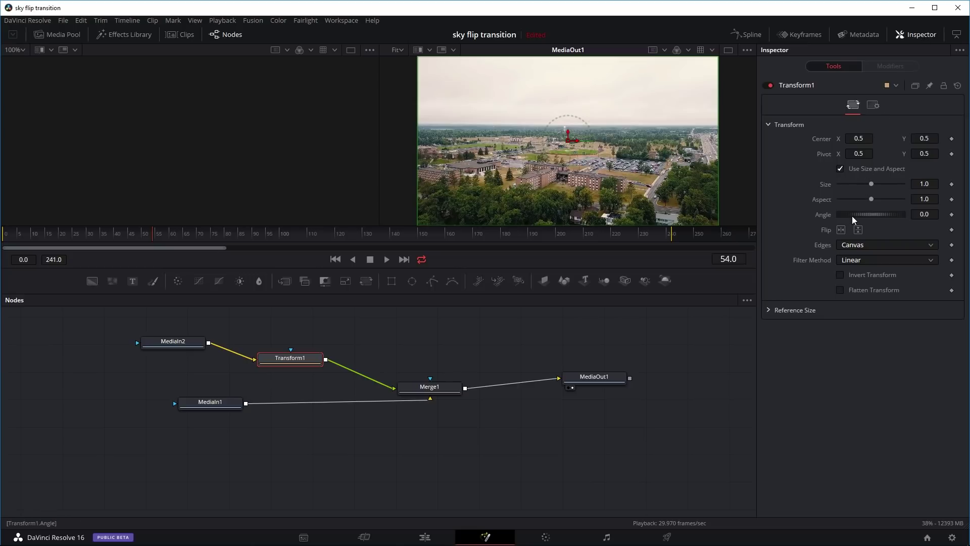
pyautogui.click(920, 213)
pyautogui.write('180')
pyautogui.press('Tab')
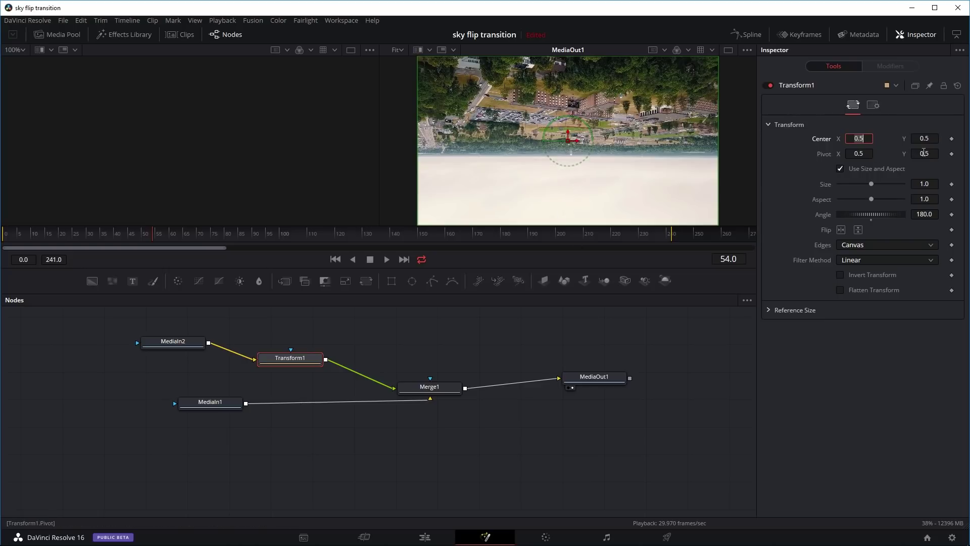
pyautogui.moveTo(923, 153); pyautogui.dragTo(955, 153)
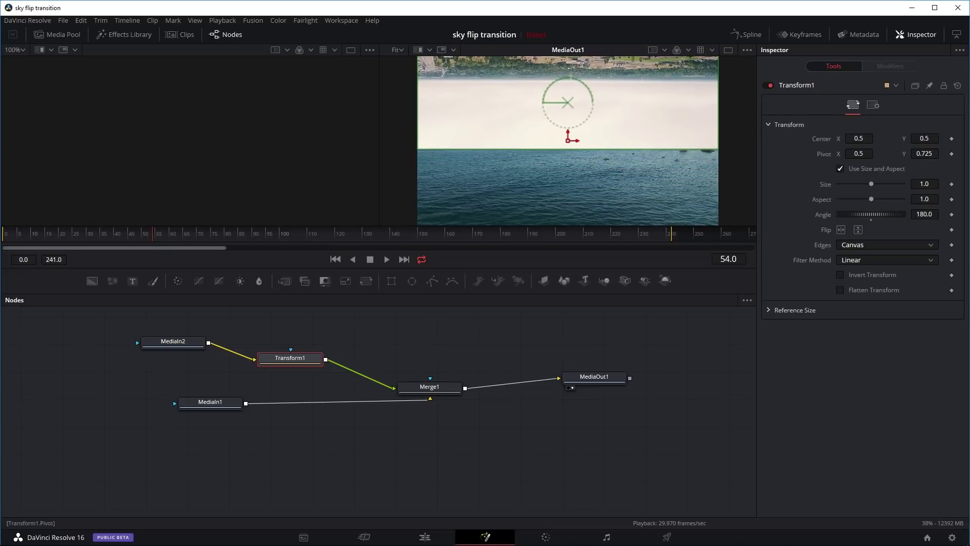
pyautogui.scroll(1, 558, 160)
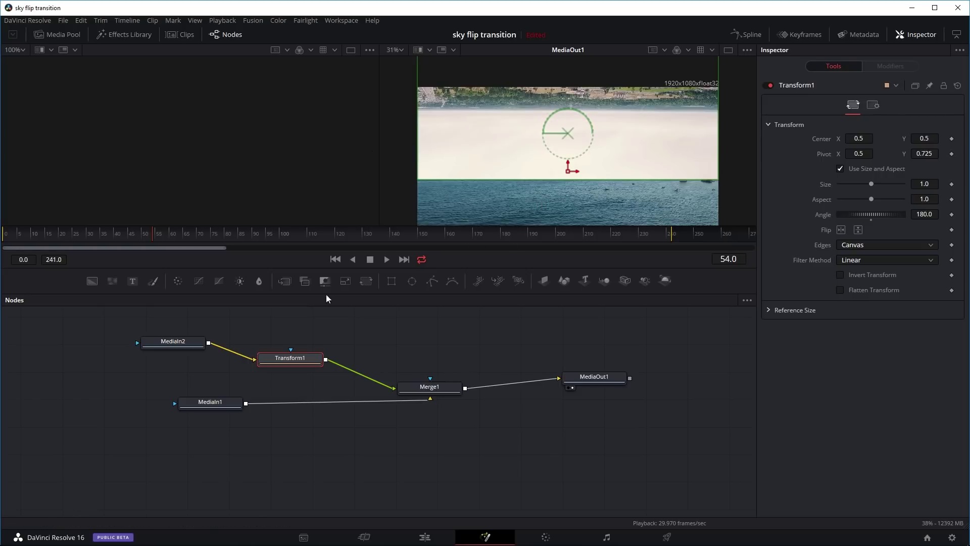
# Step: Add a Rectangle mask node and connect it to MediaIn2 as its effect mask
pyautogui.click(312, 460)
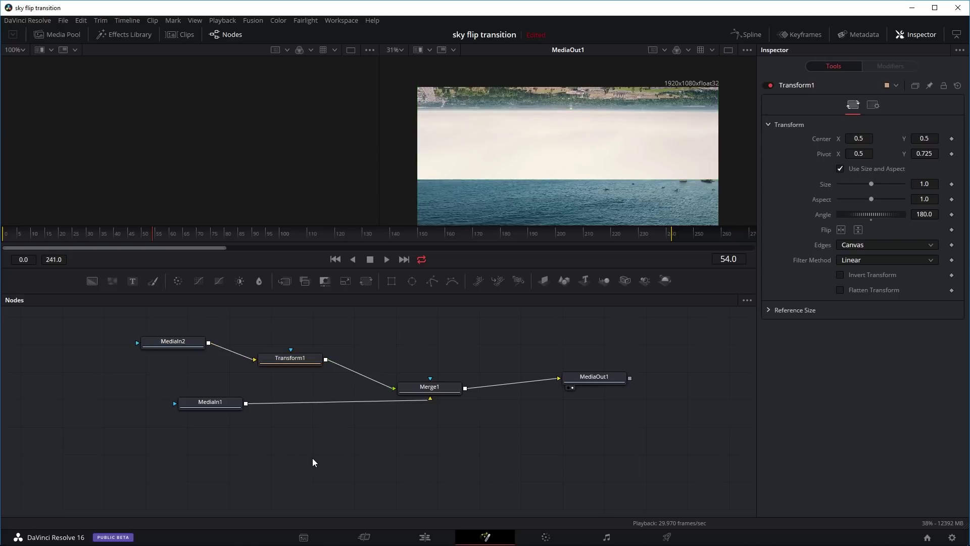
pyautogui.hotkey('shift', 'space')
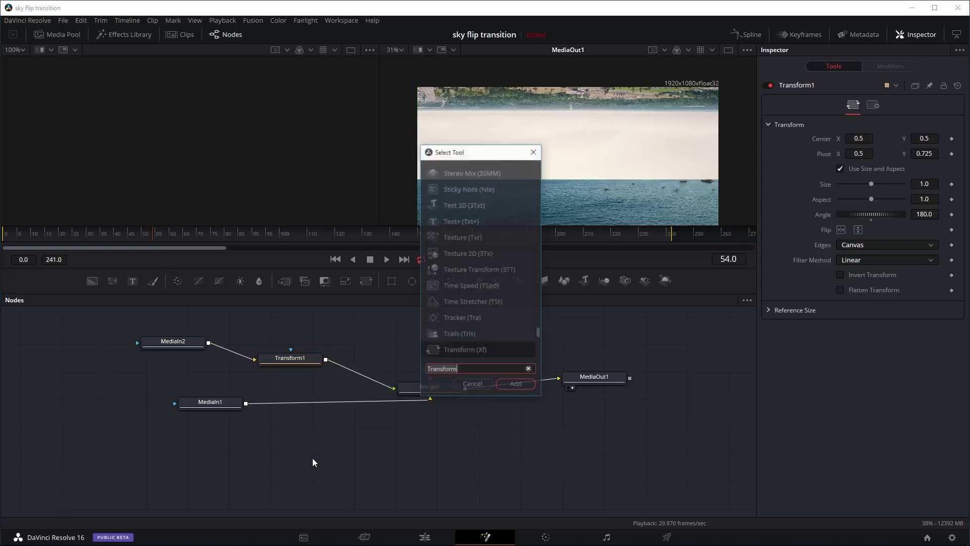
pyautogui.write('rea')
pyautogui.press('BackSpace')
pyautogui.write('c')
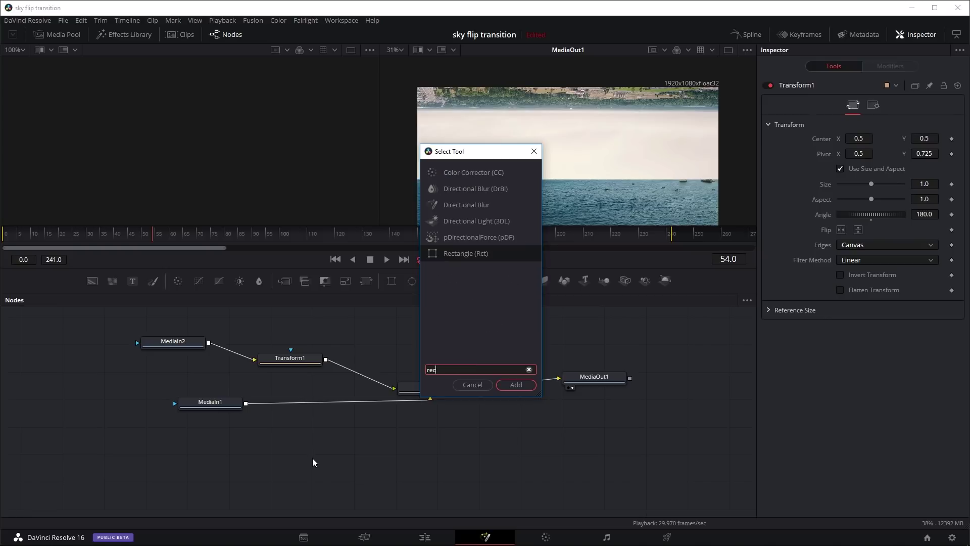
pyautogui.press('Return')
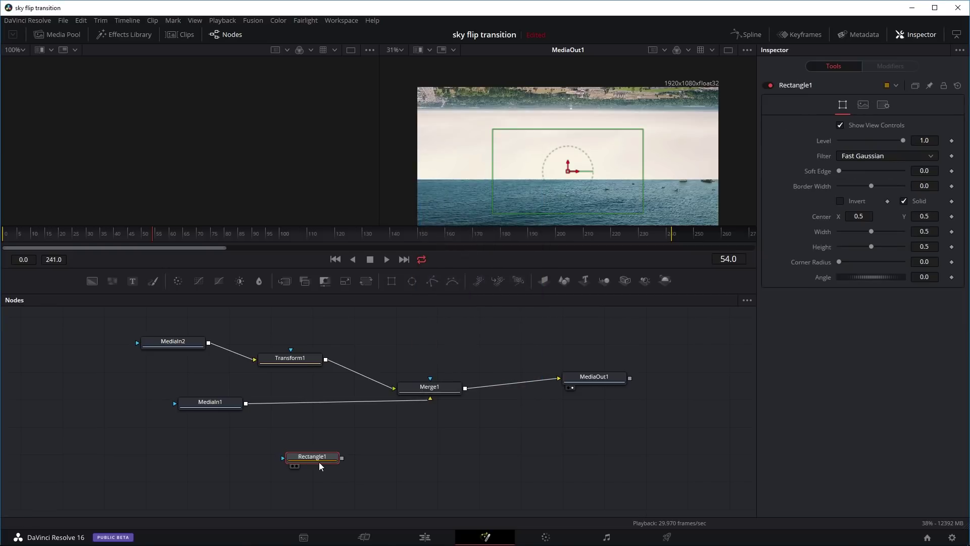
pyautogui.moveTo(98, 352); pyautogui.dragTo(163, 342)
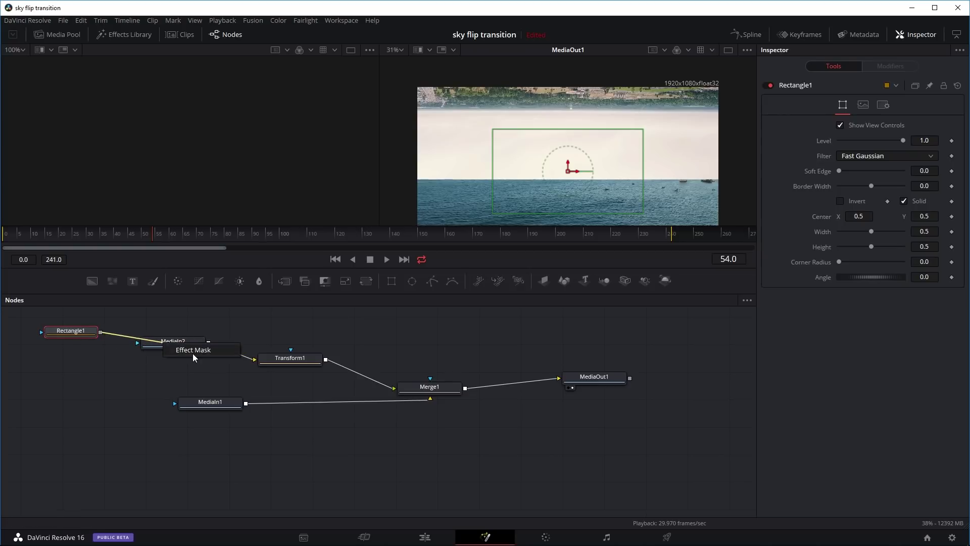
pyautogui.click(192, 353)
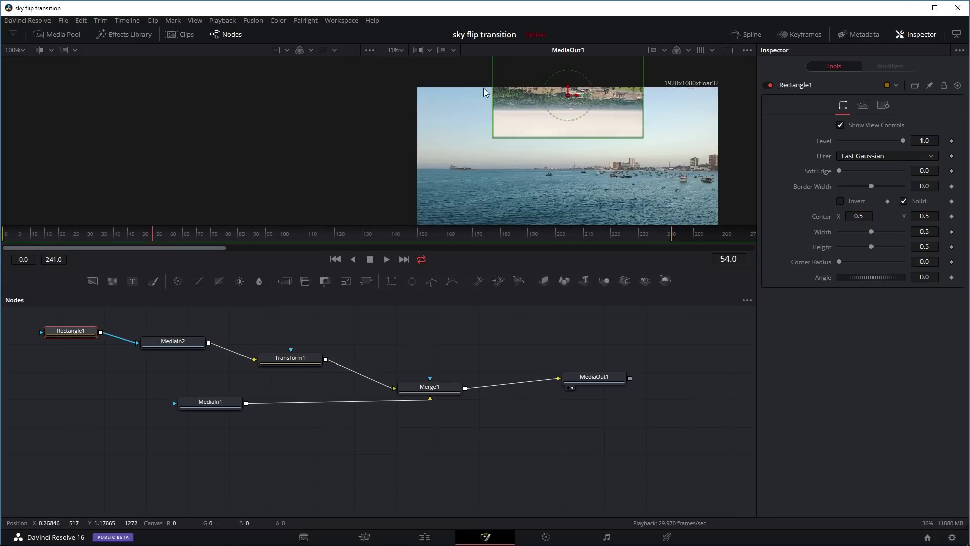
# Step: Widen the Rectangle1 mask to about 1.11 so it spans the full frame and set its soft edge to about 0.017
pyautogui.click(180, 347)
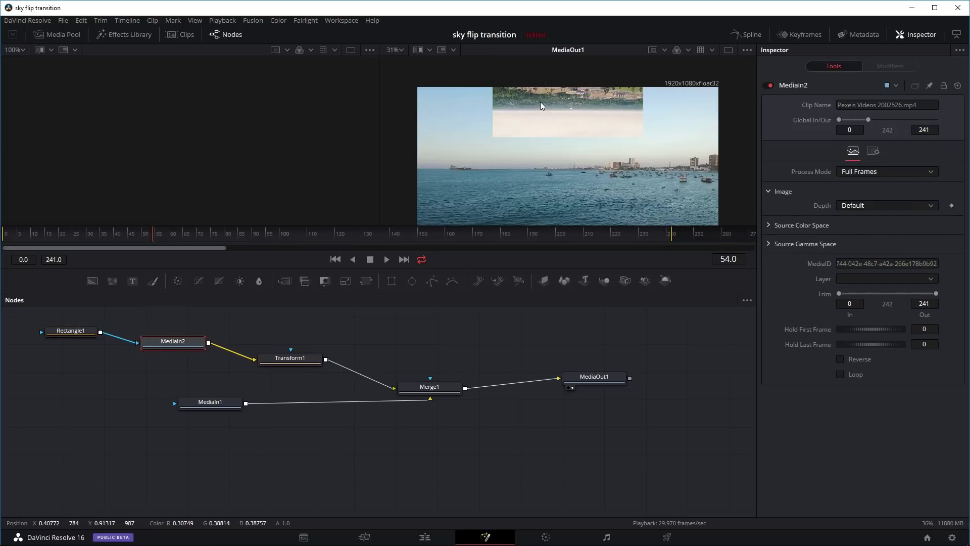
pyautogui.click(71, 330)
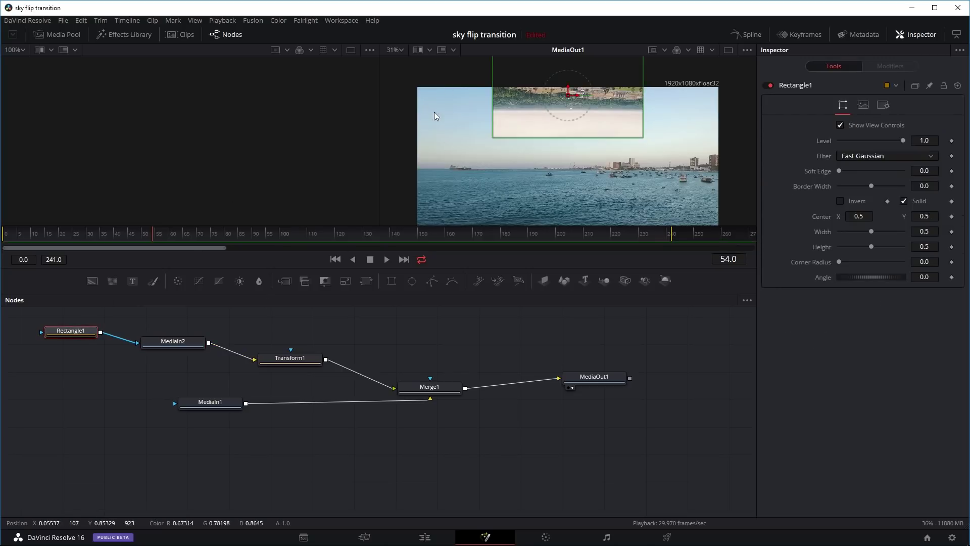
pyautogui.moveTo(492, 92); pyautogui.dragTo(401, 76)
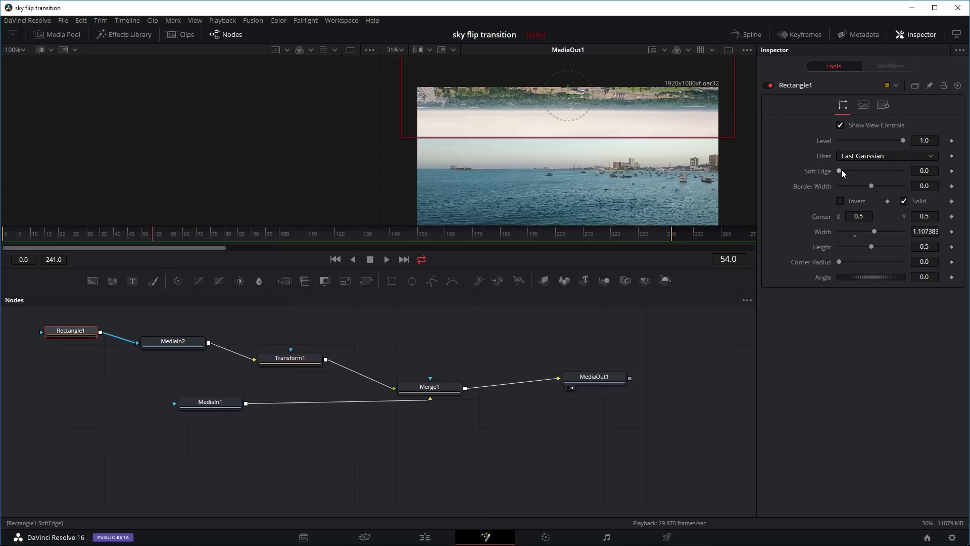
pyautogui.moveTo(841, 169)
pyautogui.mouseDown()
pyautogui.moveTo(858, 176)
pyautogui.moveTo(847, 174)
pyautogui.mouseUp()
# Step: Play back the composite from near the start with the mask overlay hidden to check the blend between the two skies
pyautogui.moveTo(131, 230); pyautogui.dragTo(41, 233)
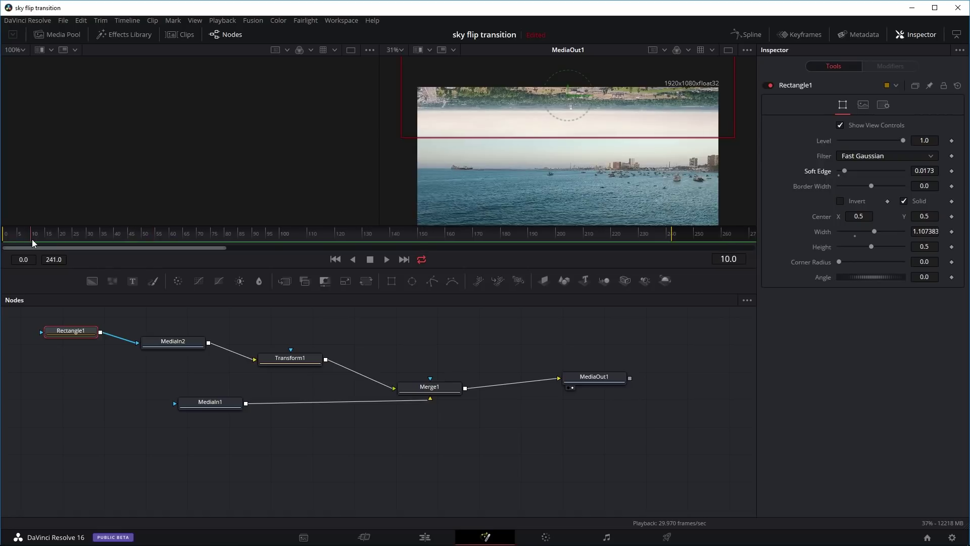
pyautogui.click(178, 344)
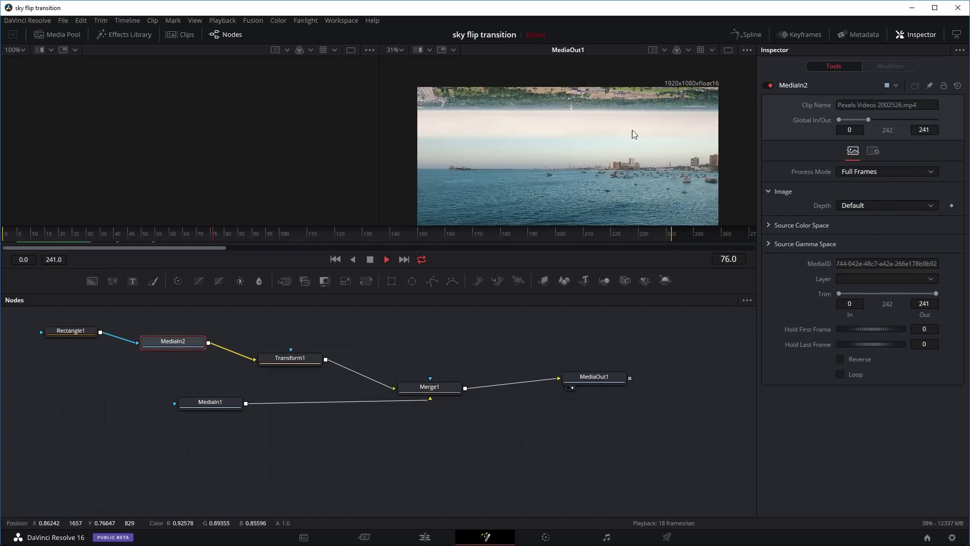
pyautogui.press('space')
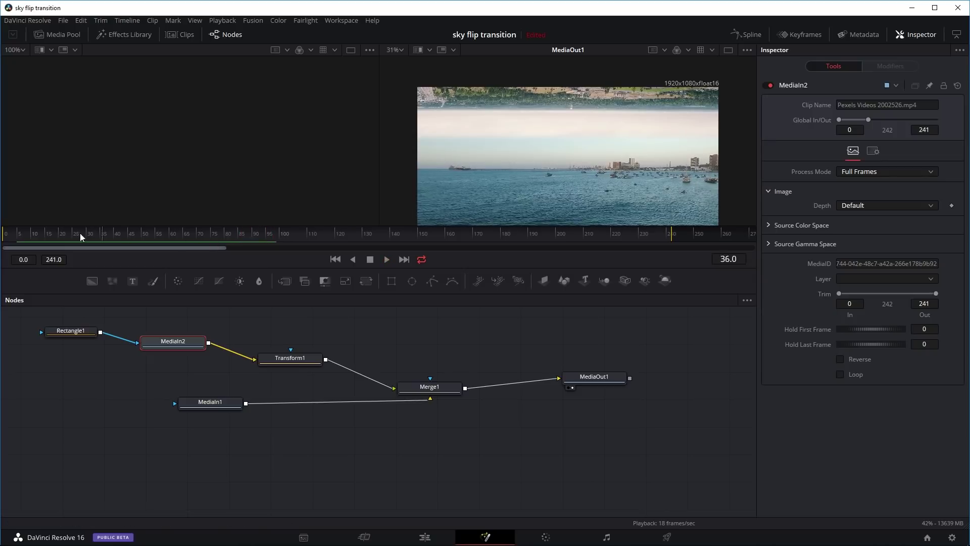
pyautogui.click(20, 232)
pyautogui.press('space')
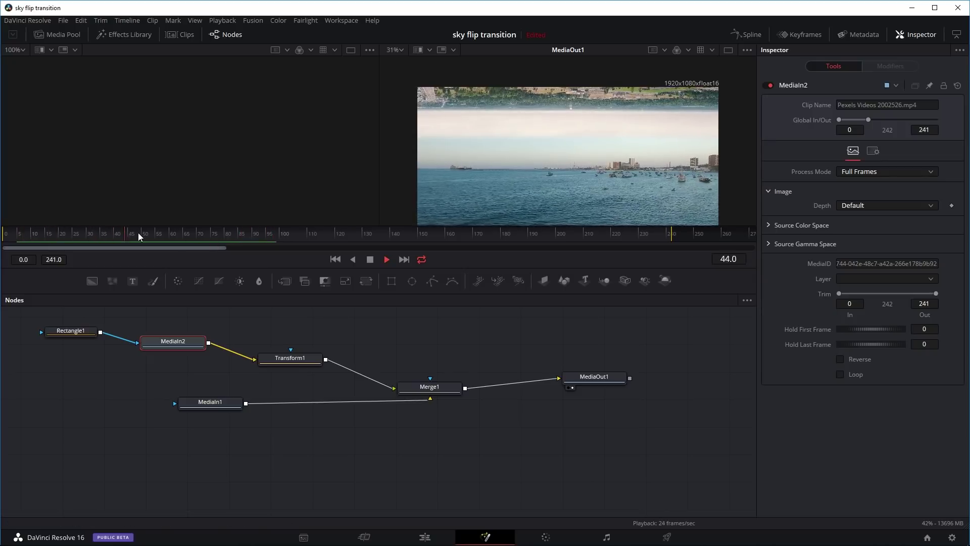
pyautogui.press('space')
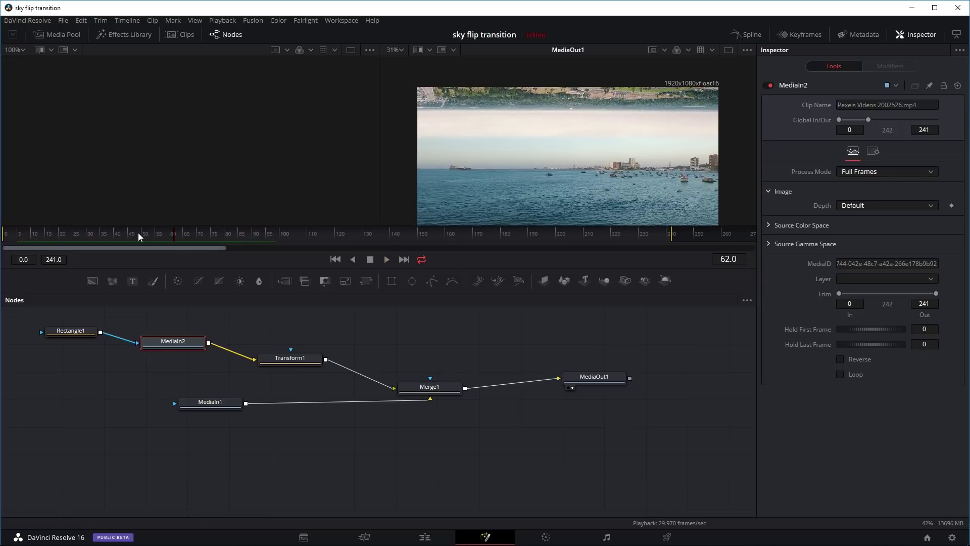
# Step: Increase the Rectangle1 soft edge to about 0.08 and play back the composite to check the softer blend
pyautogui.click(65, 333)
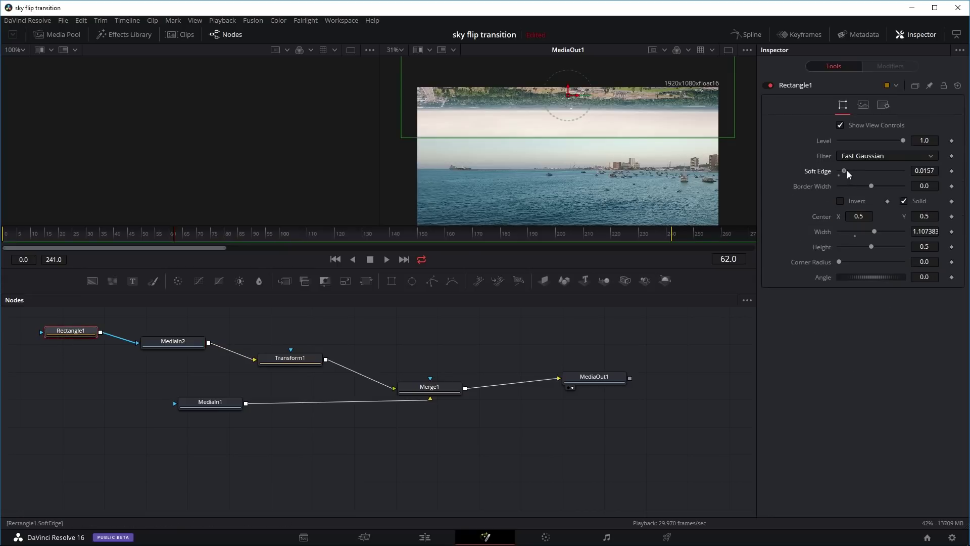
pyautogui.moveTo(847, 171); pyautogui.dragTo(868, 168)
pyautogui.click(13, 238)
pyautogui.press('space')
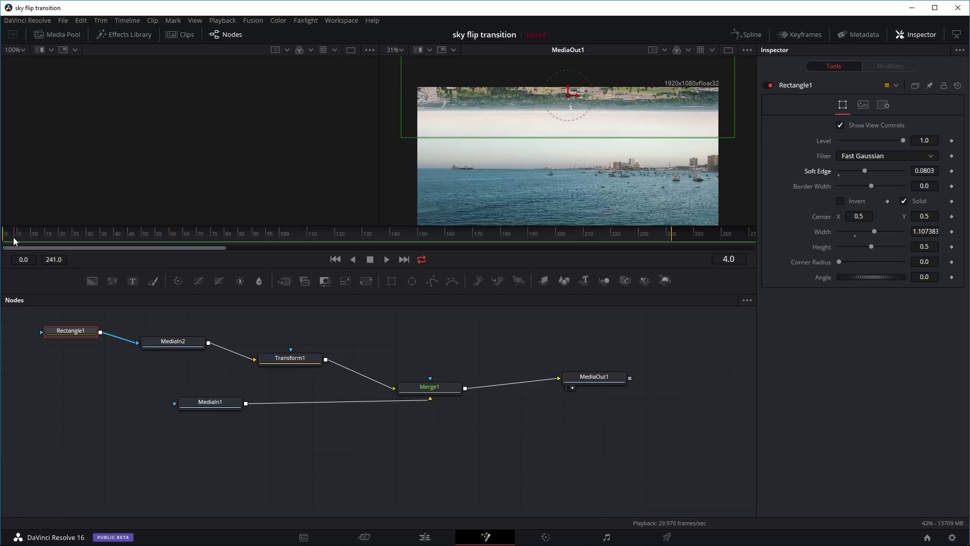
pyautogui.click(174, 341)
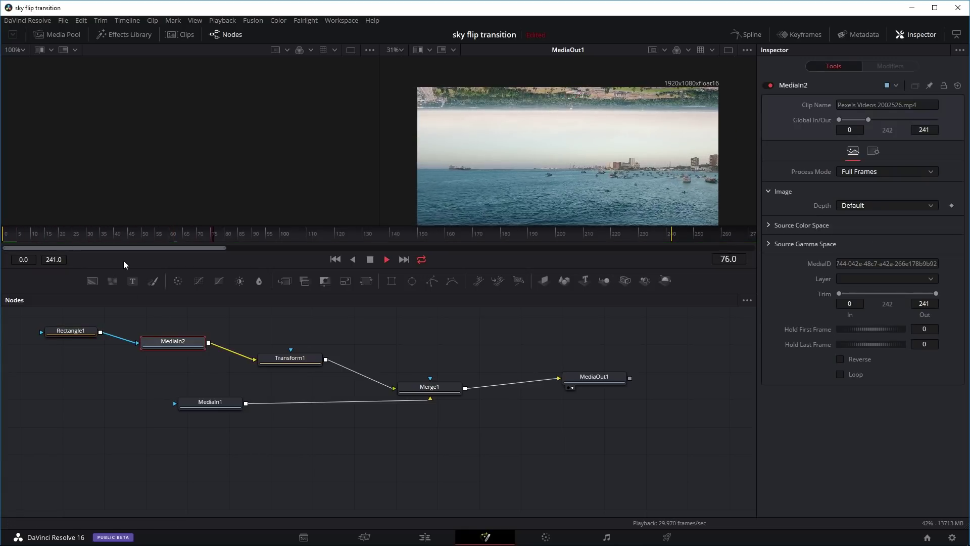
pyautogui.press('space')
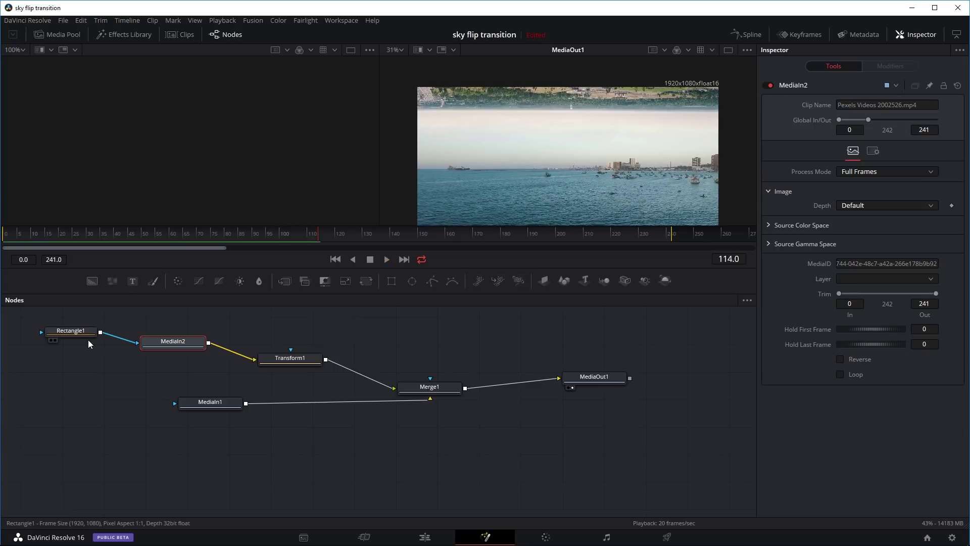
# Step: Extend the Rectangle1 mask height to about 0.52 and lower the flipped city clip by setting Transform1's center Y to 0.39
pyautogui.click(68, 330)
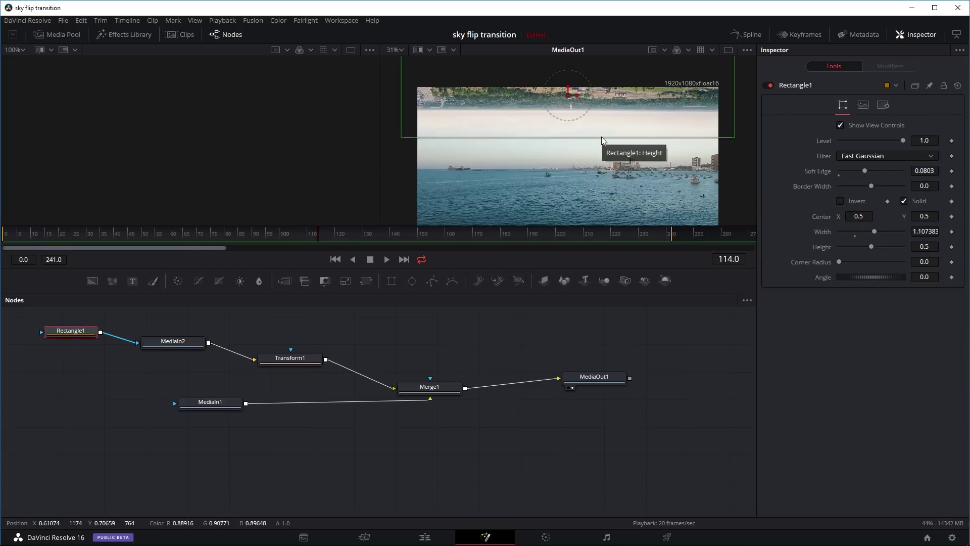
pyautogui.moveTo(601, 137)
pyautogui.mouseDown()
pyautogui.moveTo(601, 147)
pyautogui.moveTo(598, 138)
pyautogui.mouseUp()
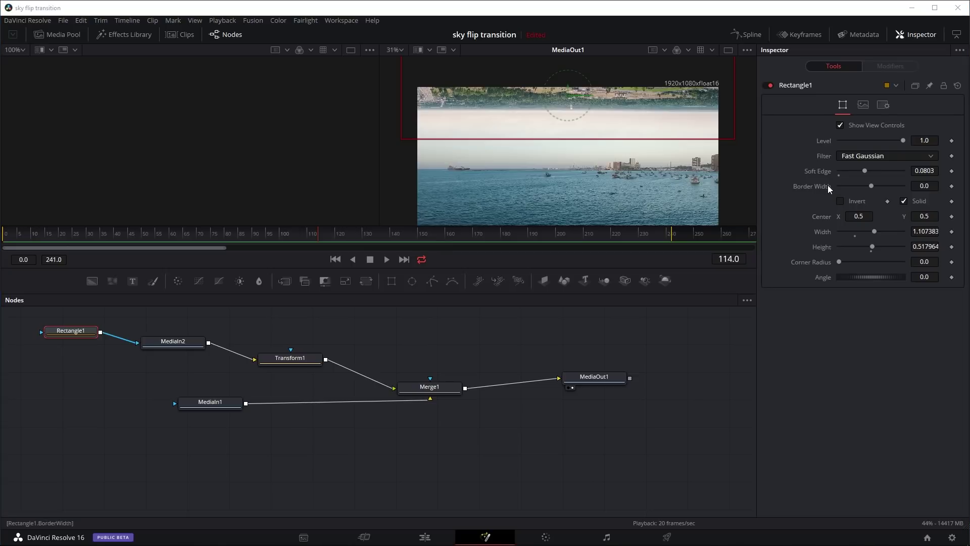
pyautogui.click(314, 363)
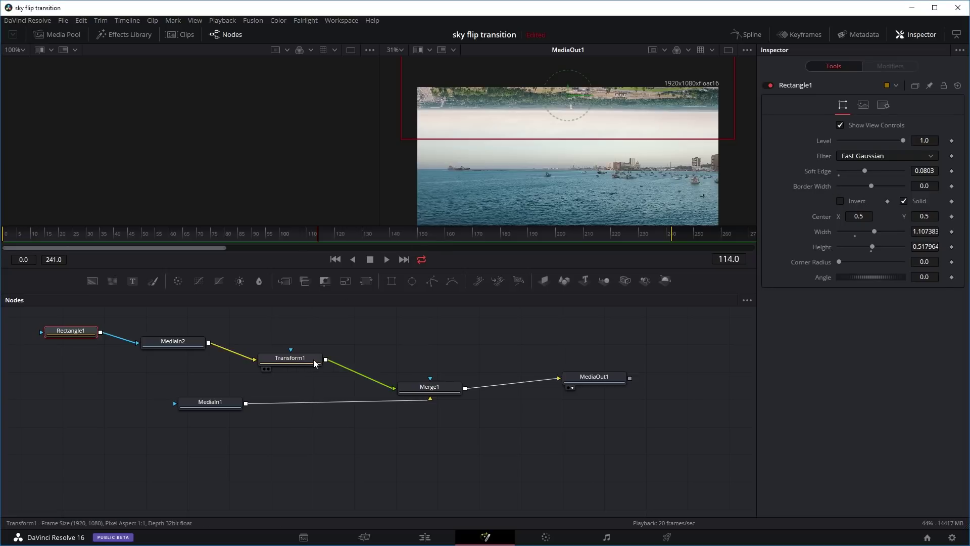
pyautogui.moveTo(925, 139); pyautogui.dragTo(909, 139)
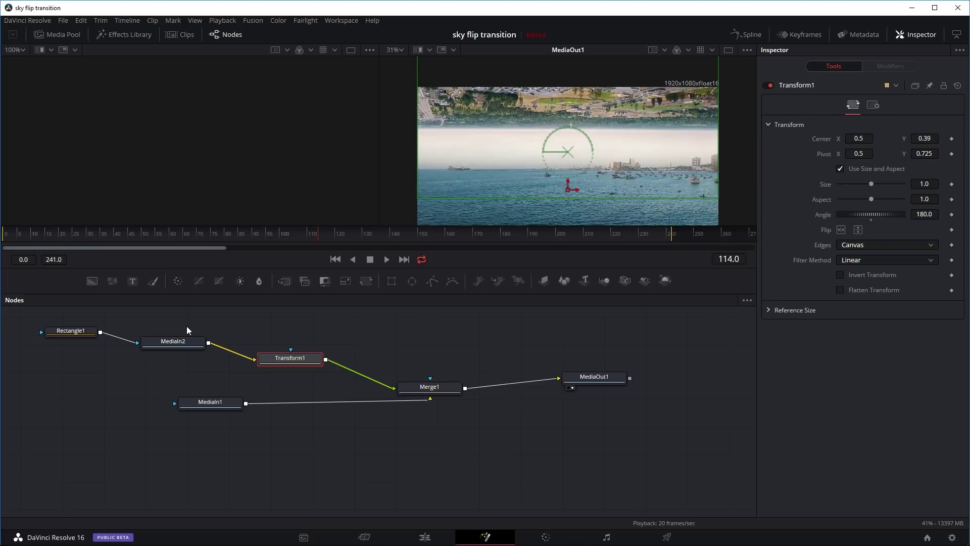
# Step: Try Rectangle1 mask heights of about 0.36, 0.58 and 0.52 against the ocean horizon
pyautogui.click(64, 329)
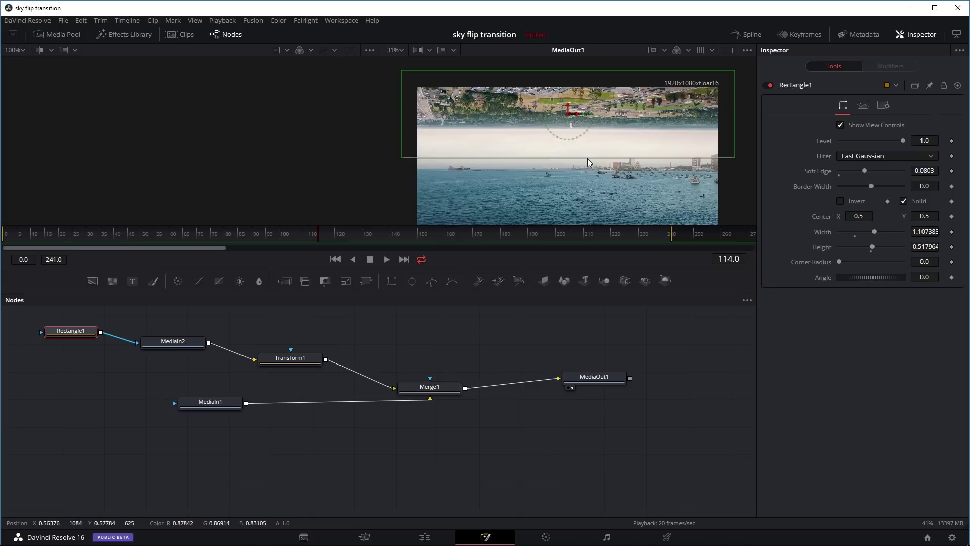
pyautogui.moveTo(587, 158); pyautogui.dragTo(587, 144)
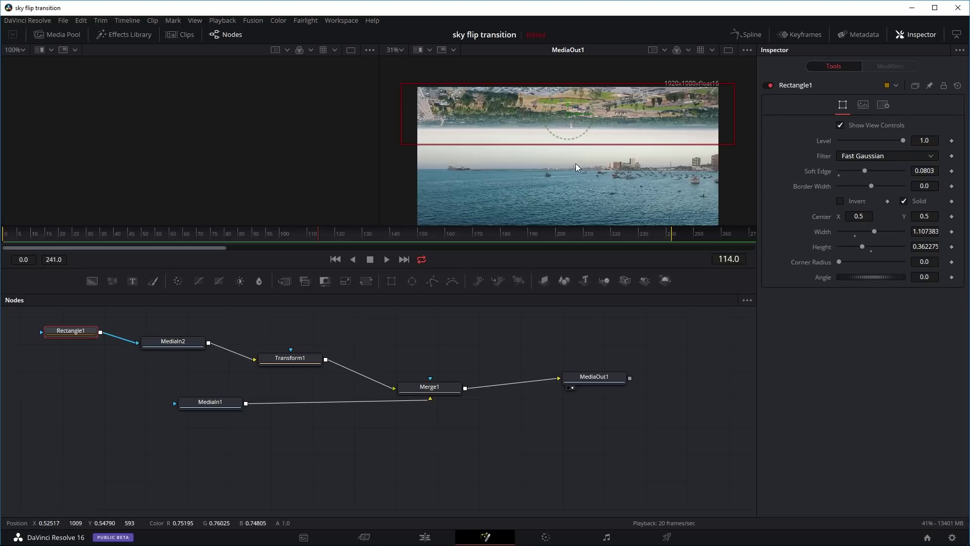
pyautogui.moveTo(566, 80); pyautogui.dragTo(568, 65)
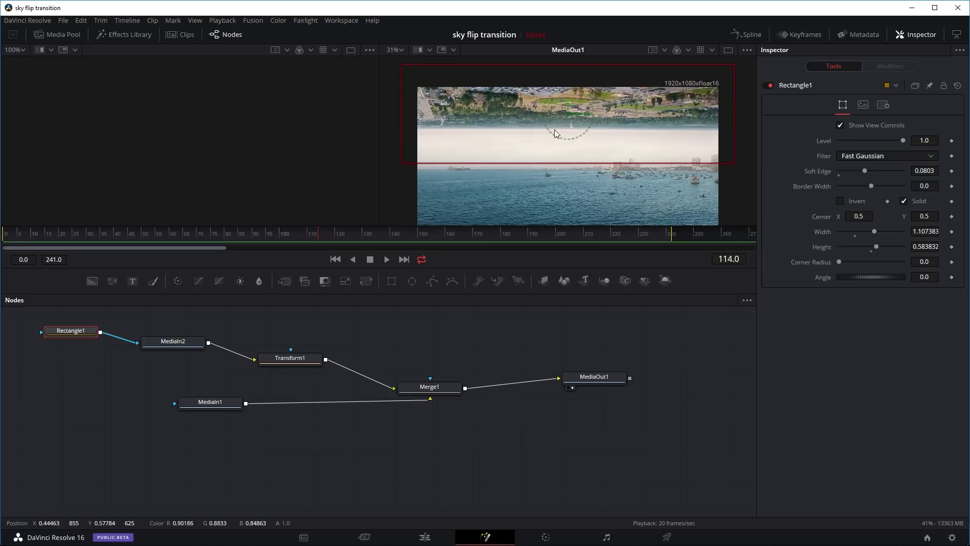
pyautogui.moveTo(572, 68); pyautogui.dragTo(572, 70)
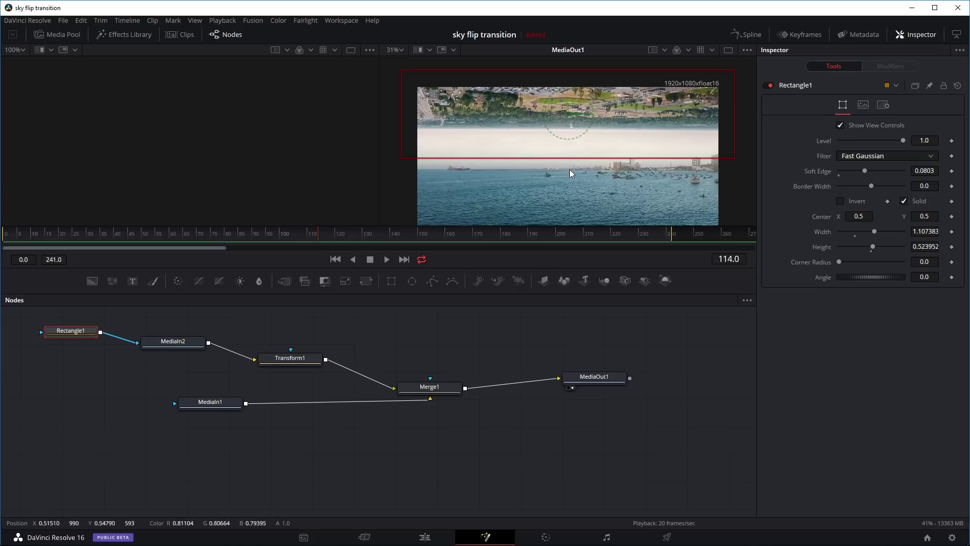
# Step: Enlarge the Rectangle1 mask height to about 1.34, extending it well above the frame
pyautogui.scroll(-2, 569, 168)
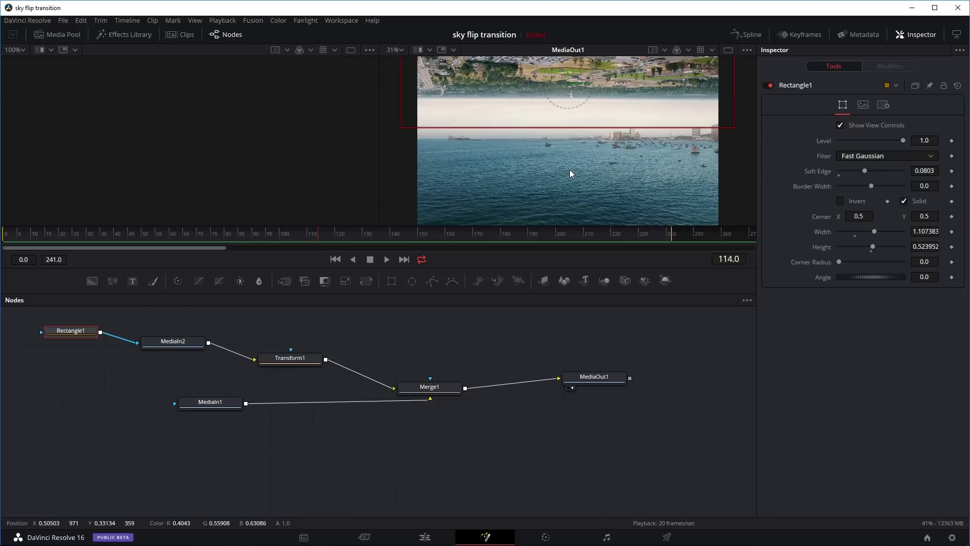
pyautogui.scroll(-3, 569, 169)
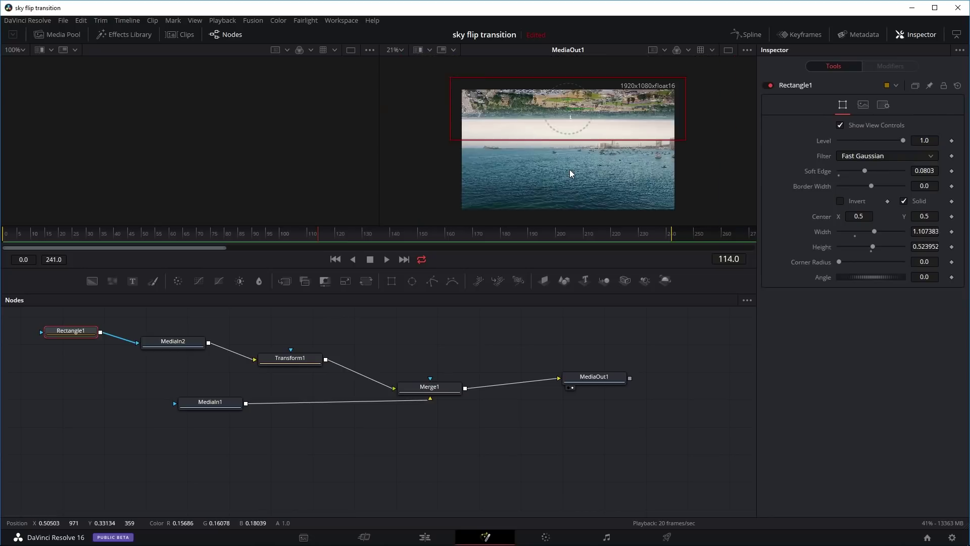
pyautogui.scroll(3, 569, 169)
pyautogui.scroll(-4, 569, 169)
pyautogui.scroll(3, 569, 169)
pyautogui.scroll(-1, 569, 169)
pyautogui.moveTo(570, 174); pyautogui.dragTo(576, 214)
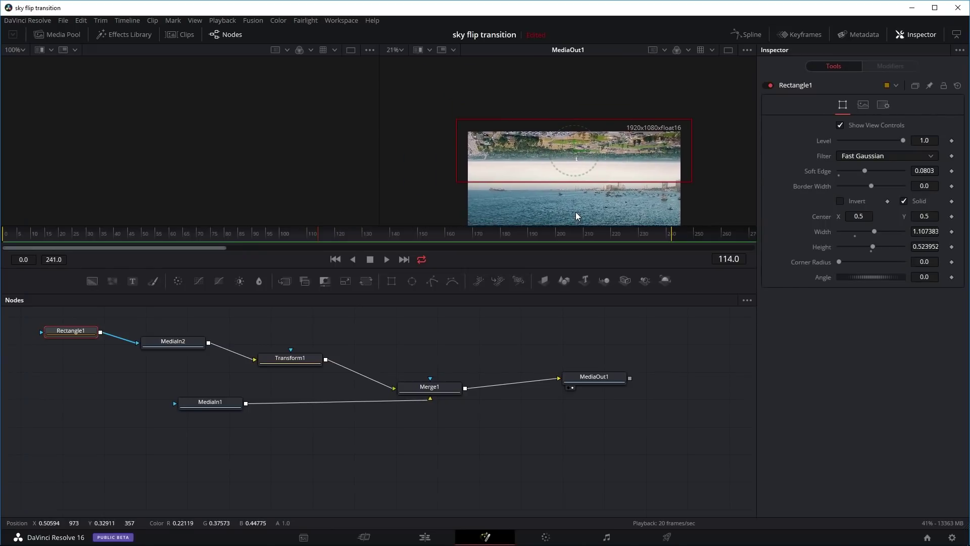
pyautogui.moveTo(575, 117); pyautogui.dragTo(582, 69)
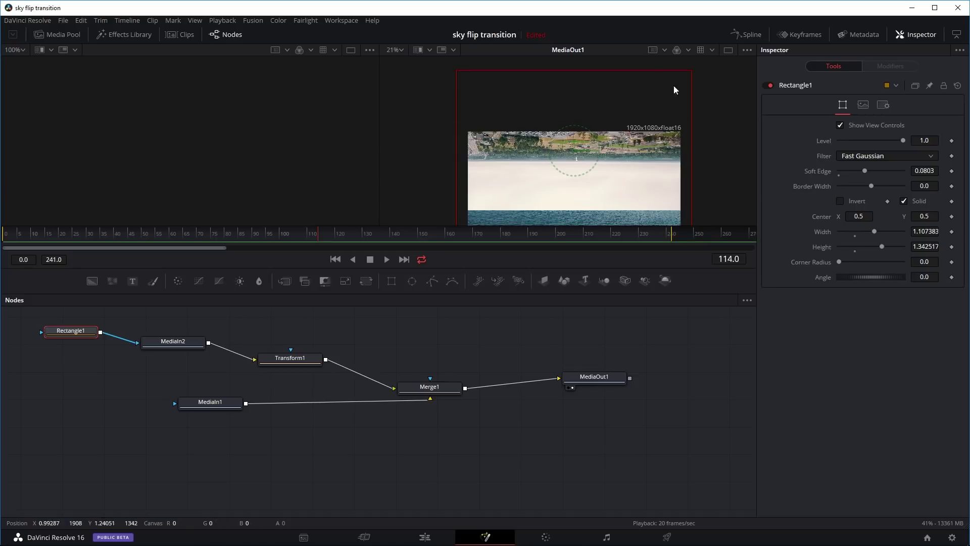
# Step: Extend the Rectangle1 mask height to about 1.43 and move its center to about X 0.51, Y -0.02, uncovering the ocean horizon
pyautogui.scroll(-2, 615, 160)
pyautogui.moveTo(590, 199)
pyautogui.mouseDown()
pyautogui.moveTo(589, 164)
pyautogui.moveTo(584, 202)
pyautogui.mouseUp()
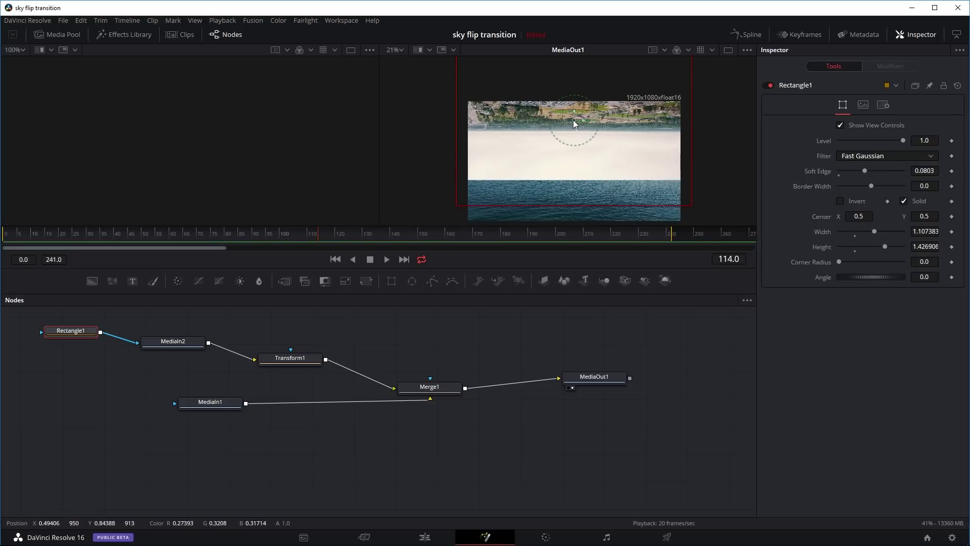
pyautogui.moveTo(575, 121); pyautogui.dragTo(571, 56)
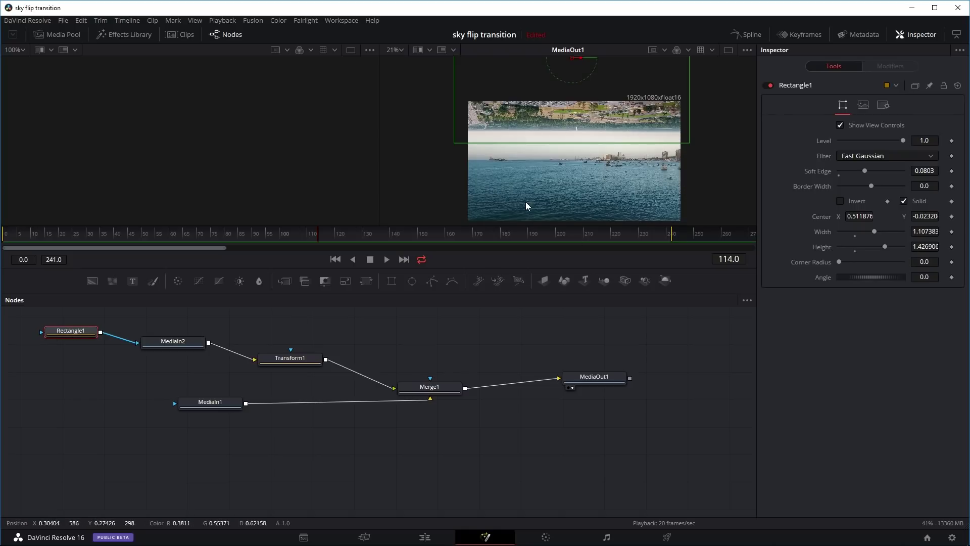
# Step: Select MediaIn2 and play back the composite from near the start to check the blend between city and ocean
pyautogui.click(184, 346)
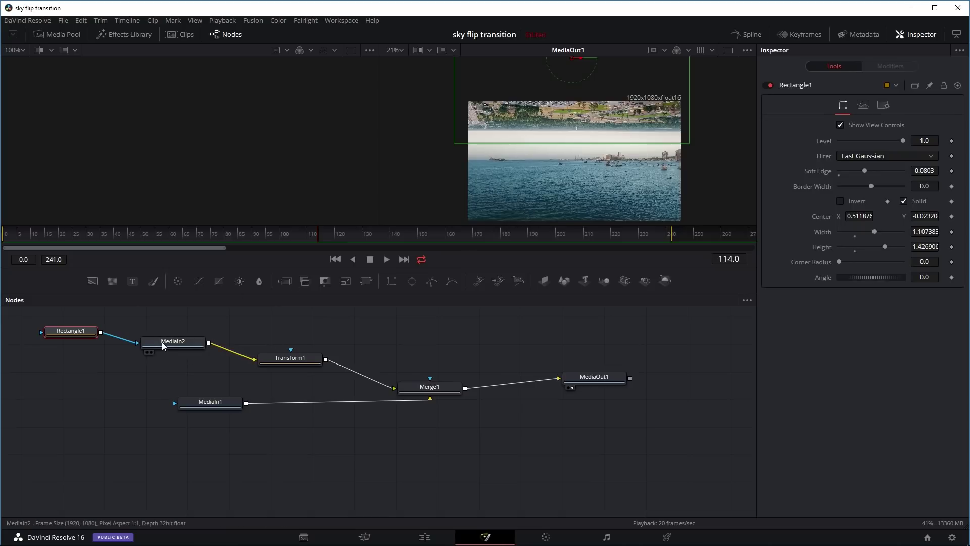
pyautogui.click(15, 233)
pyautogui.press('space')
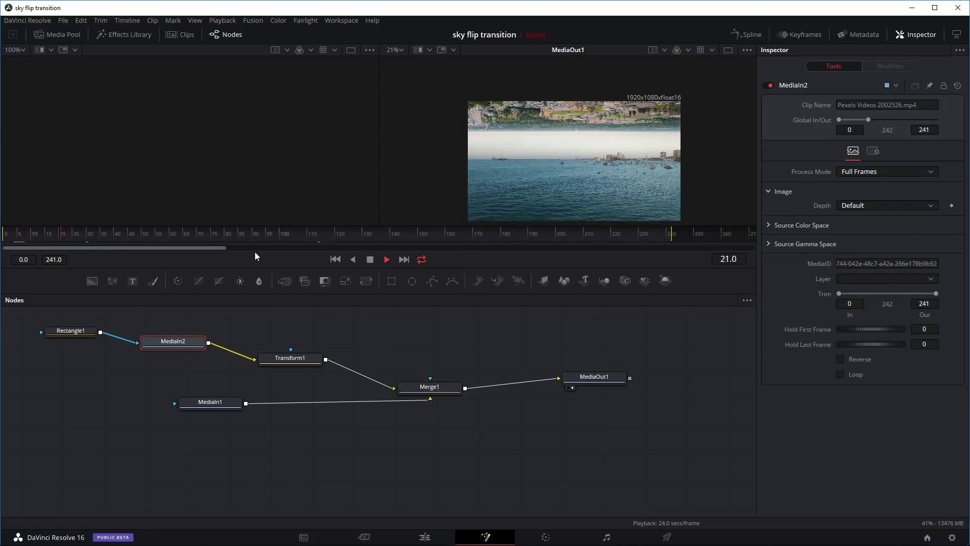
pyautogui.press('space')
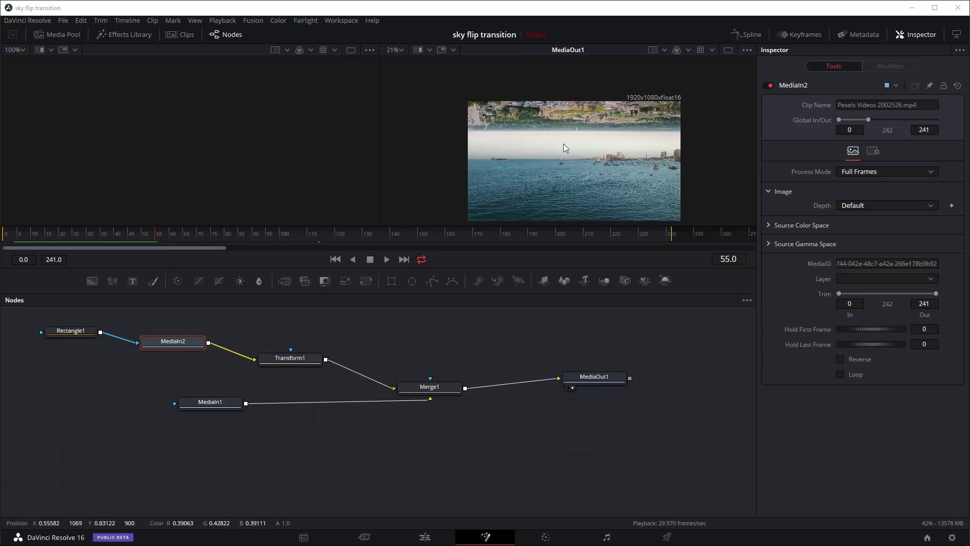
# Step: Move MediaIn1 aside, then add a second Transform node and insert it between Merge1 and MediaOut1
pyautogui.moveTo(230, 402); pyautogui.dragTo(171, 404)
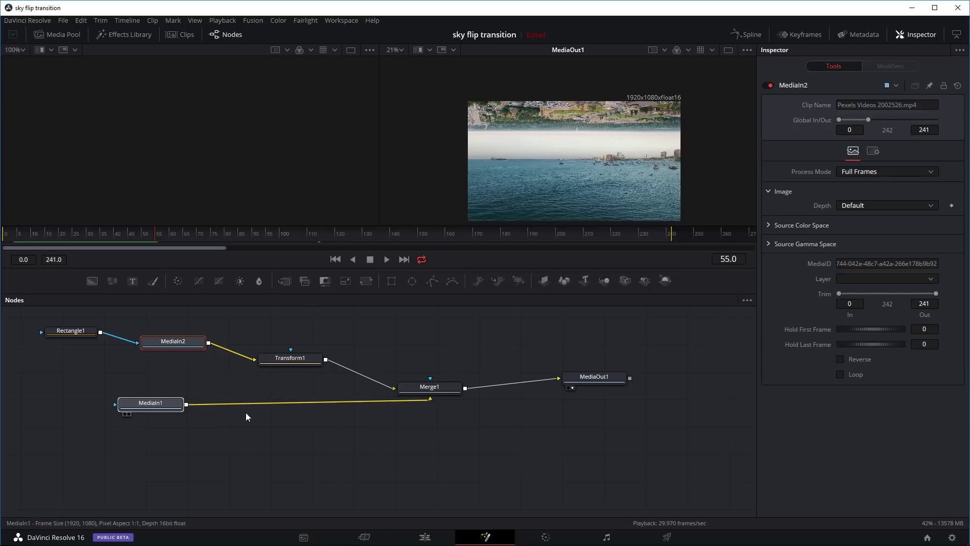
pyautogui.click(482, 444)
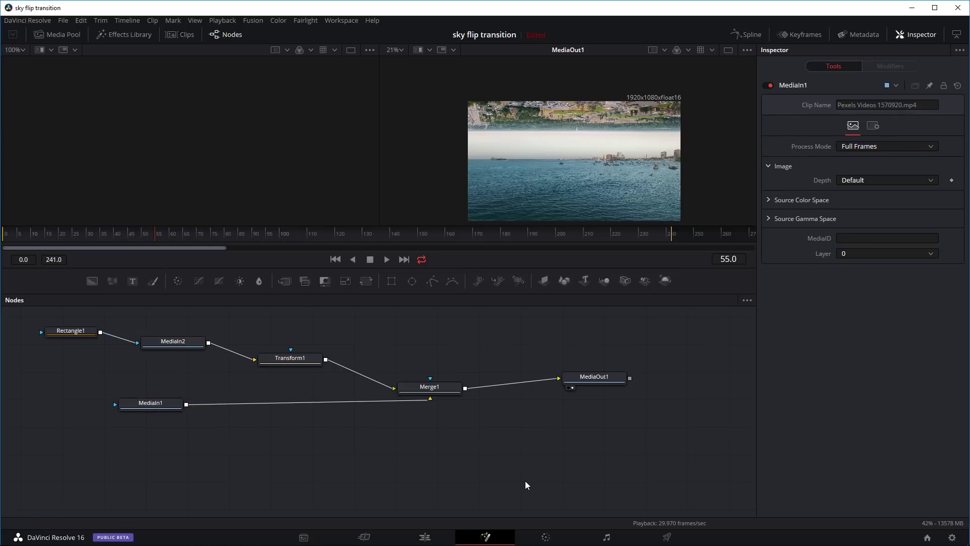
pyautogui.hotkey('shift', 'space')
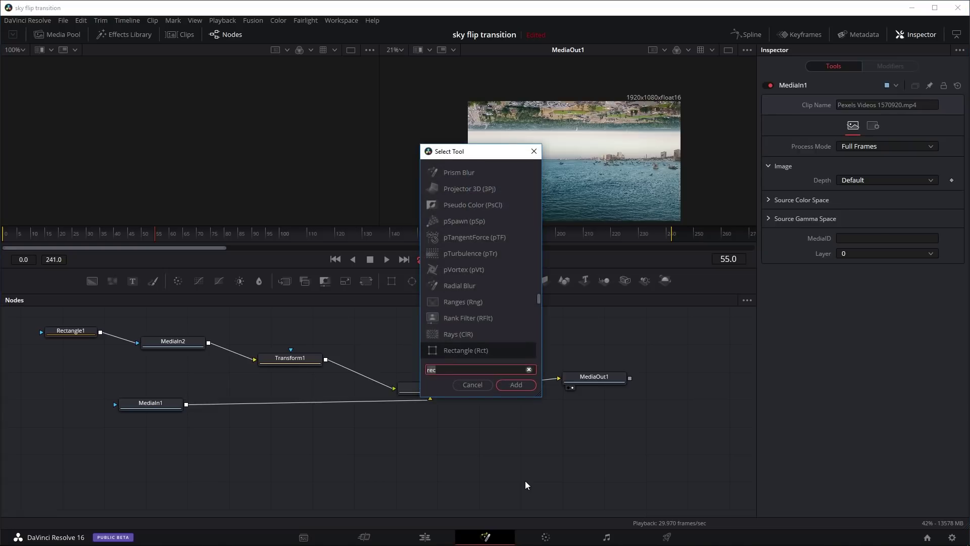
pyautogui.write('trans')
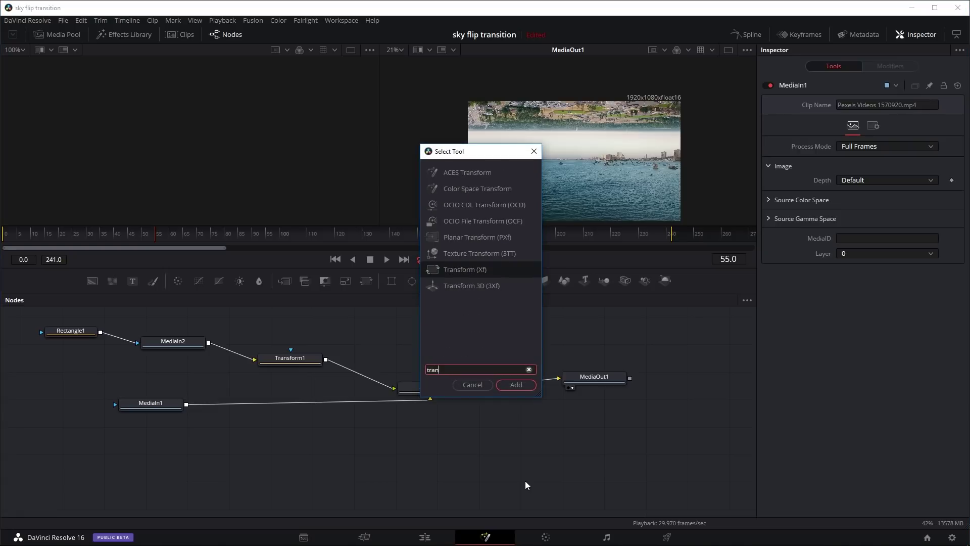
pyautogui.click(511, 271)
pyautogui.doubleClick(511, 271)
pyautogui.moveTo(601, 380); pyautogui.dragTo(690, 380)
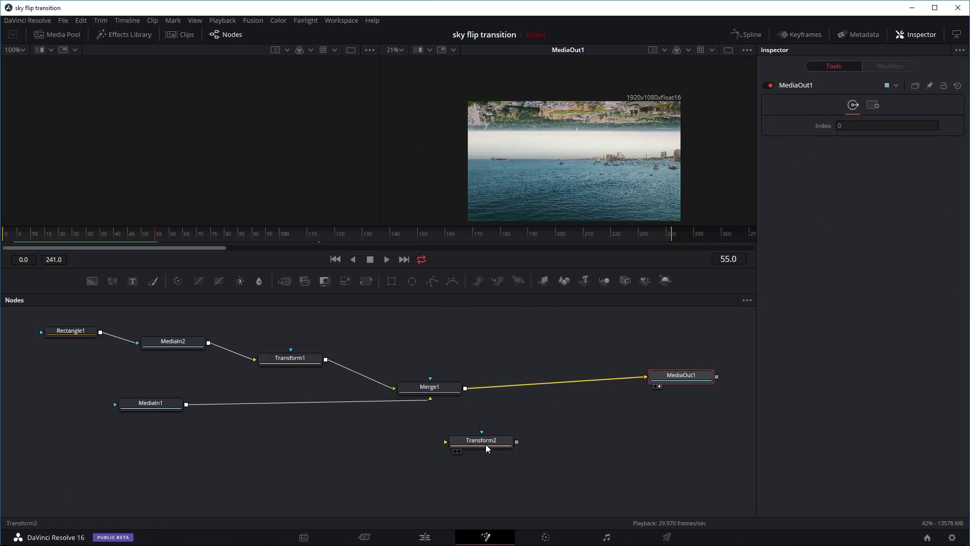
pyautogui.moveTo(486, 444); pyautogui.dragTo(558, 384)
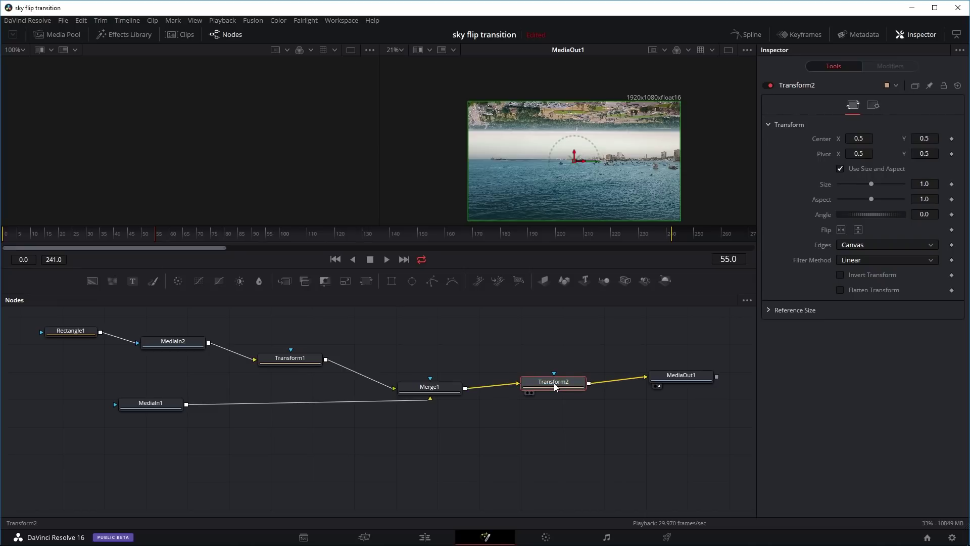
# Step: Spread out the Merge1, MediaIn1 and Transform2 nodes, and review the MediaIn2, Transform1 and Merge1 settings
pyautogui.moveTo(442, 392); pyautogui.dragTo(436, 388)
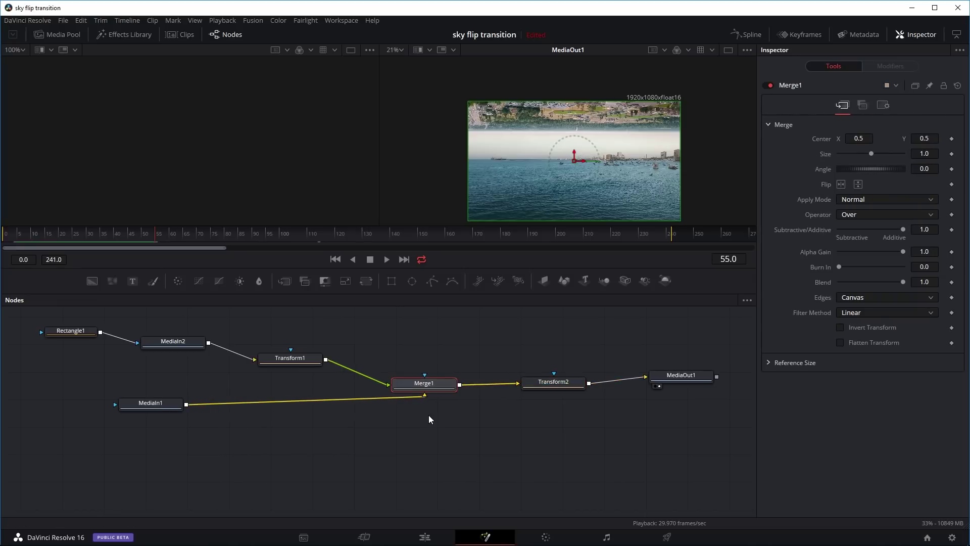
pyautogui.moveTo(167, 404); pyautogui.dragTo(137, 427)
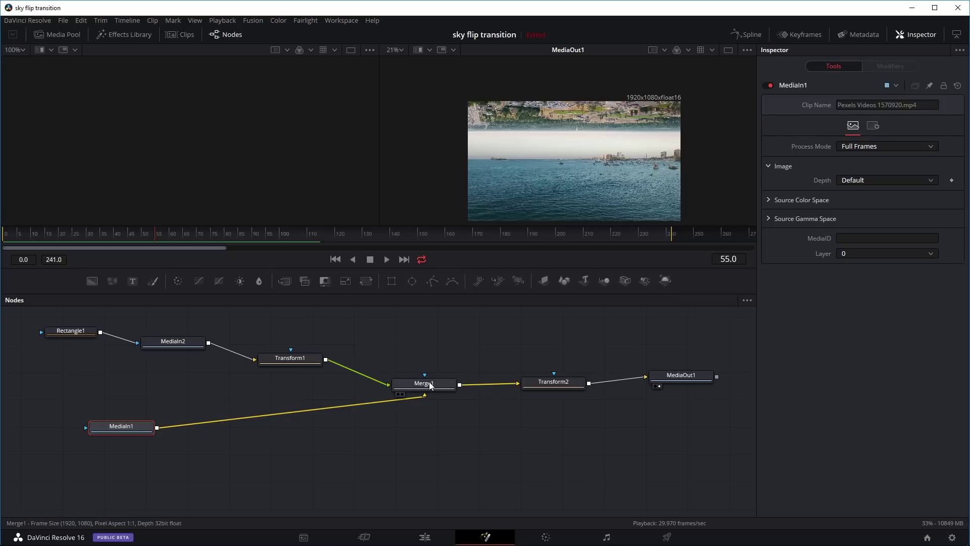
pyautogui.click(174, 342)
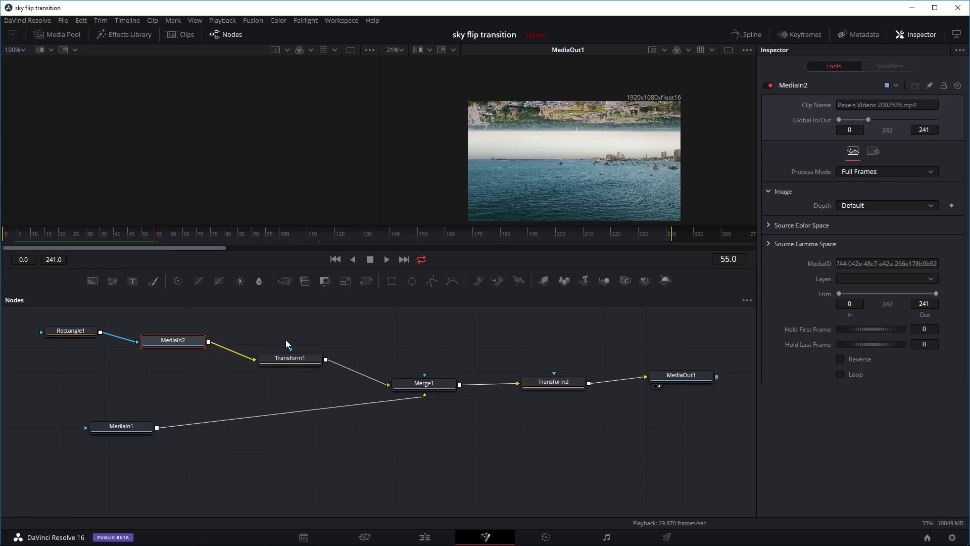
pyautogui.click(289, 363)
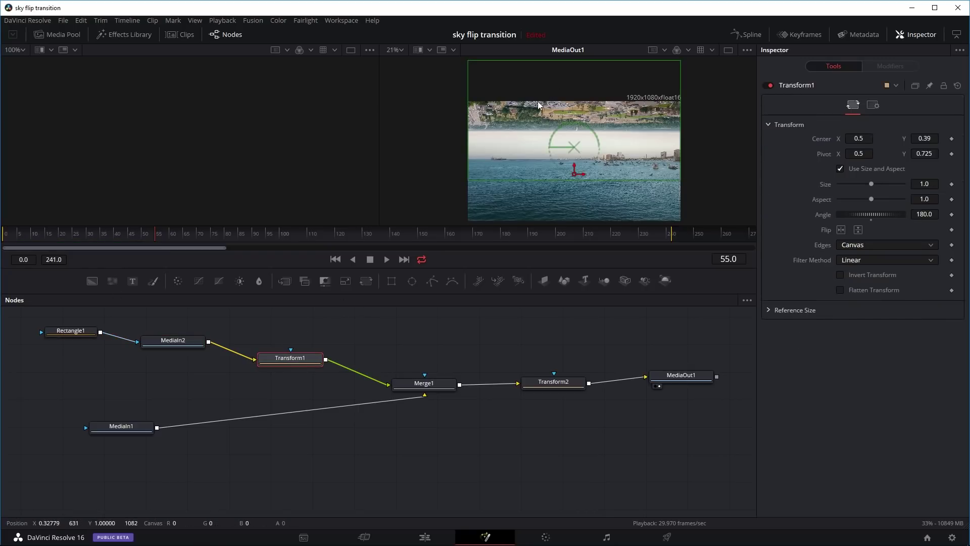
pyautogui.click(414, 383)
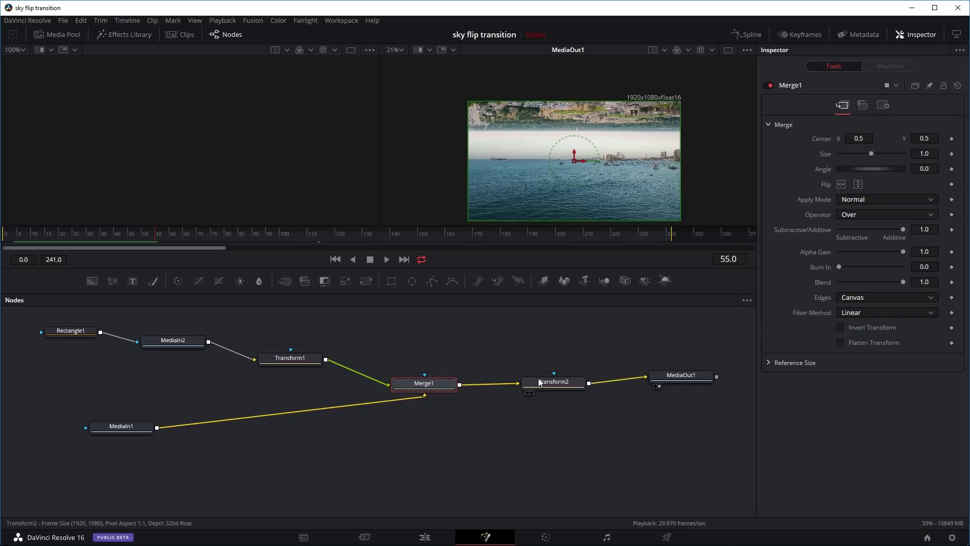
pyautogui.moveTo(541, 378); pyautogui.dragTo(552, 387)
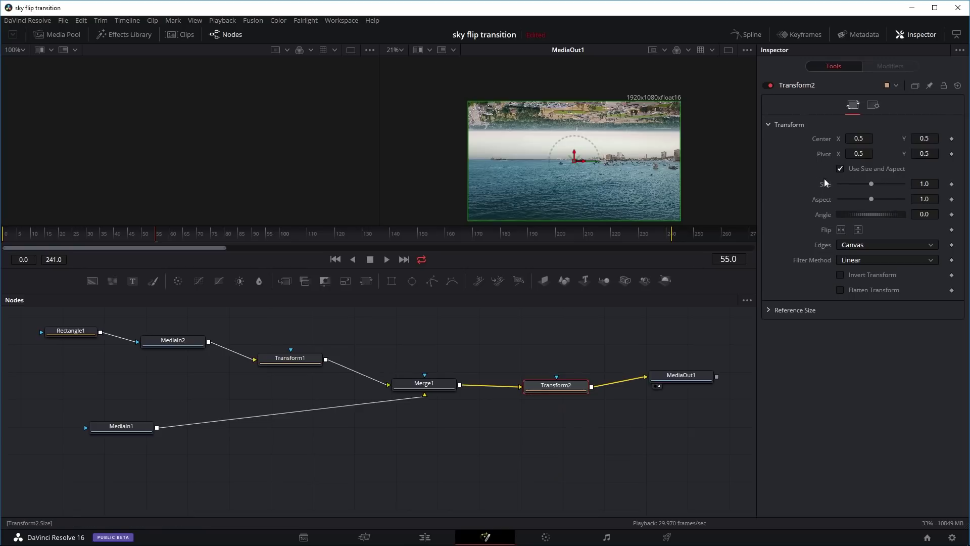
# Step: Try Transform2 center Y values of about 0.56, 0.34 and 0.40 and a rotation angle, and reset the node to its defaults
pyautogui.moveTo(926, 137); pyautogui.dragTo(950, 137)
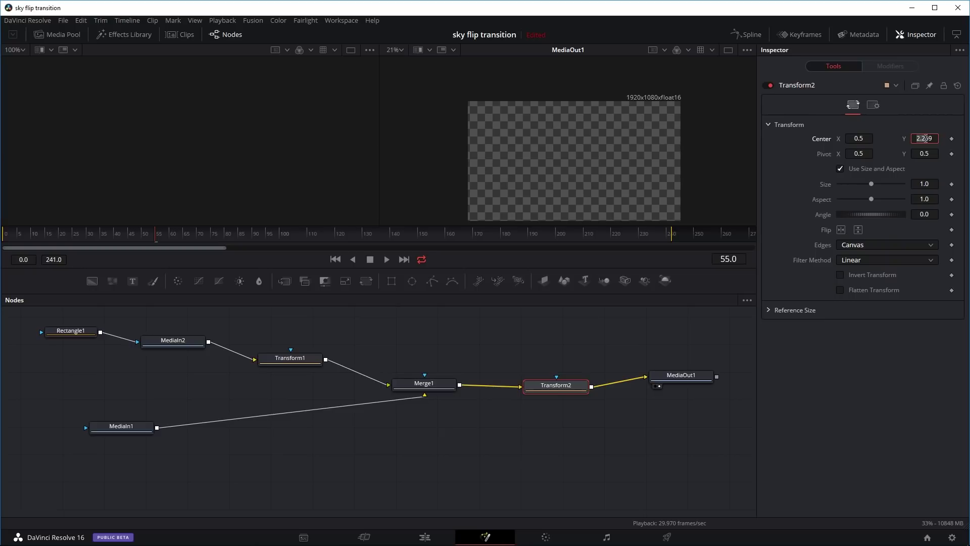
pyautogui.press('Tab')
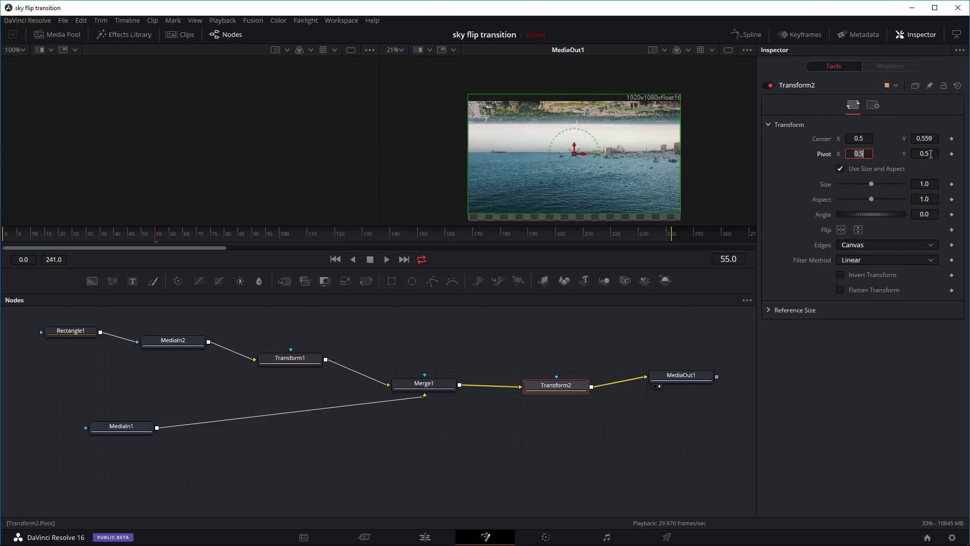
pyautogui.moveTo(929, 143); pyautogui.dragTo(928, 143)
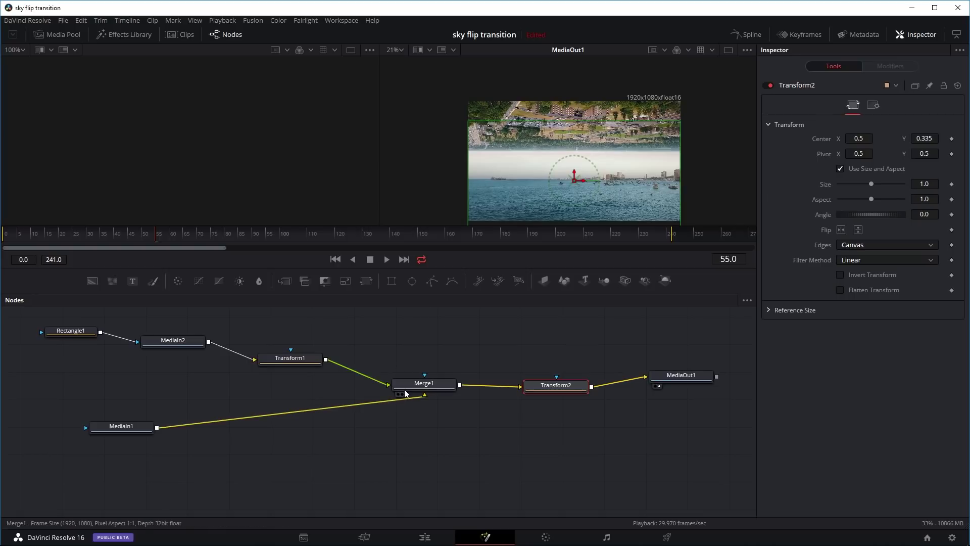
pyautogui.click(420, 387)
pyautogui.click(555, 387)
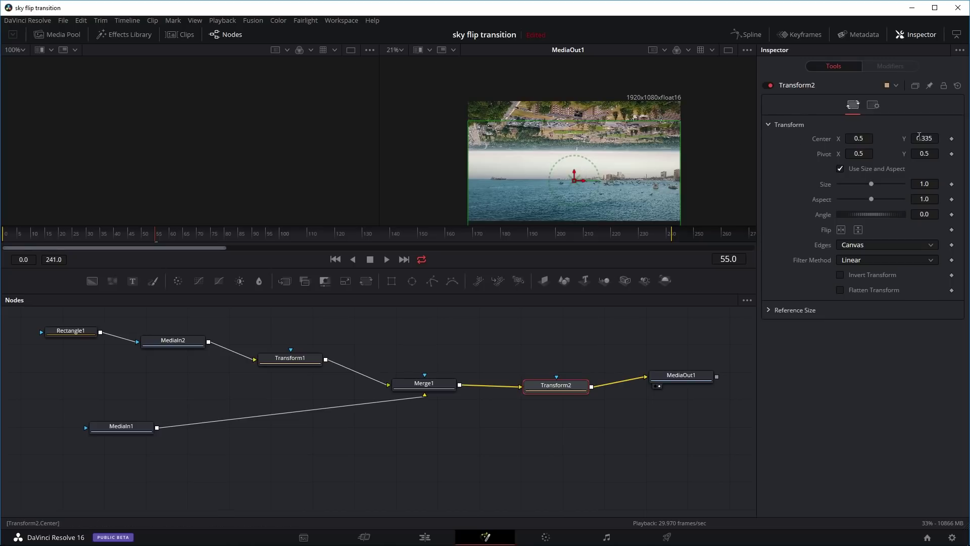
pyautogui.moveTo(919, 136)
pyautogui.mouseDown()
pyautogui.moveTo(946, 136)
pyautogui.moveTo(937, 136)
pyautogui.mouseUp()
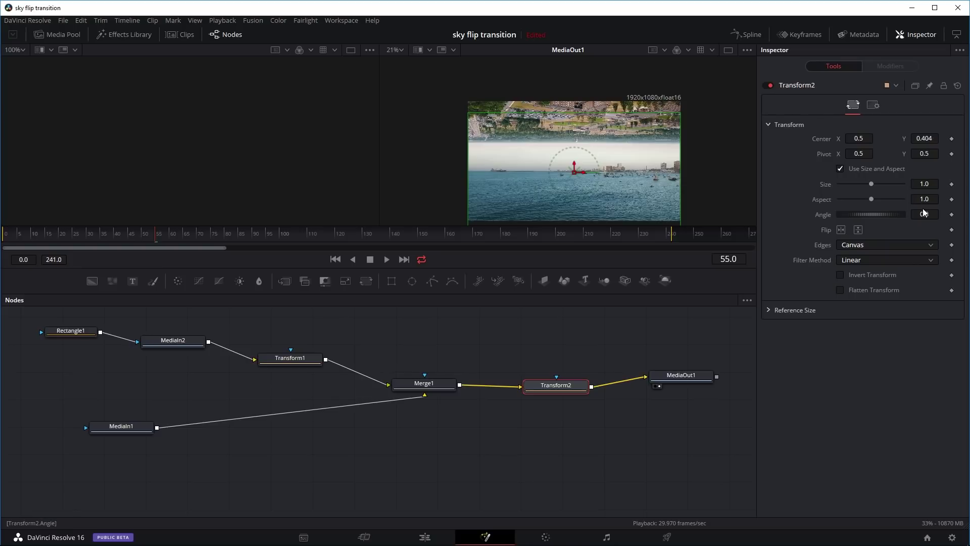
pyautogui.moveTo(924, 213); pyautogui.dragTo(895, 212)
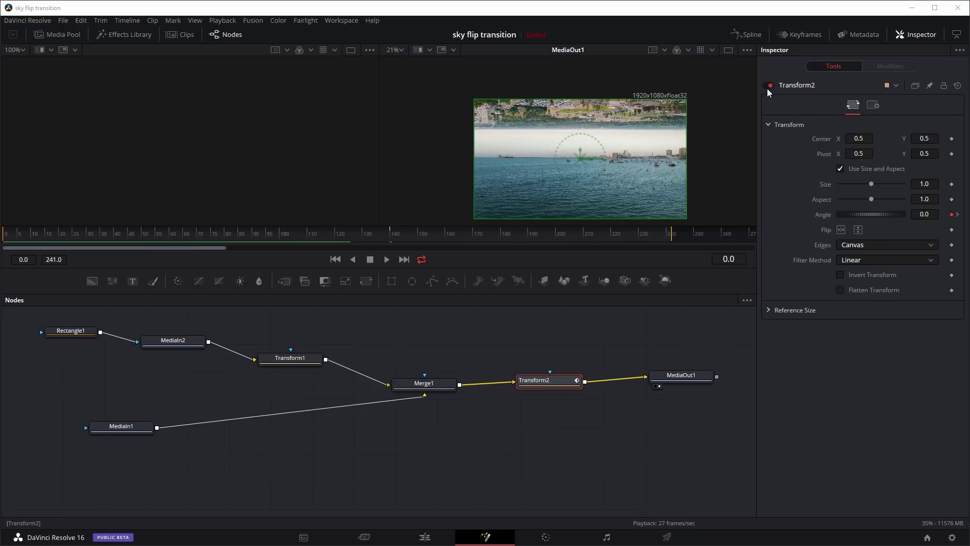
pyautogui.click(957, 86)
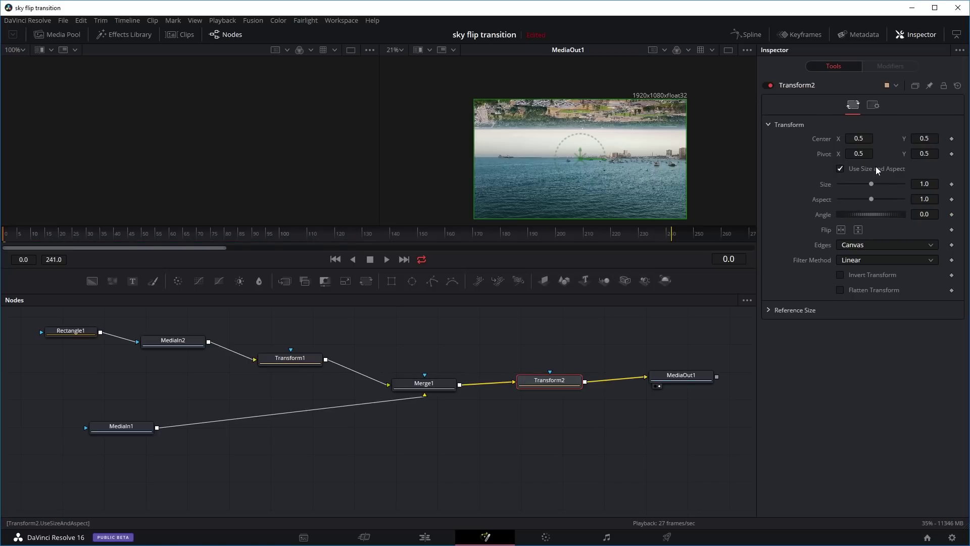
# Step: Set Transform2's pivot Y to 0.617, test the rotation around it, and return the angle to 0
pyautogui.click(552, 378)
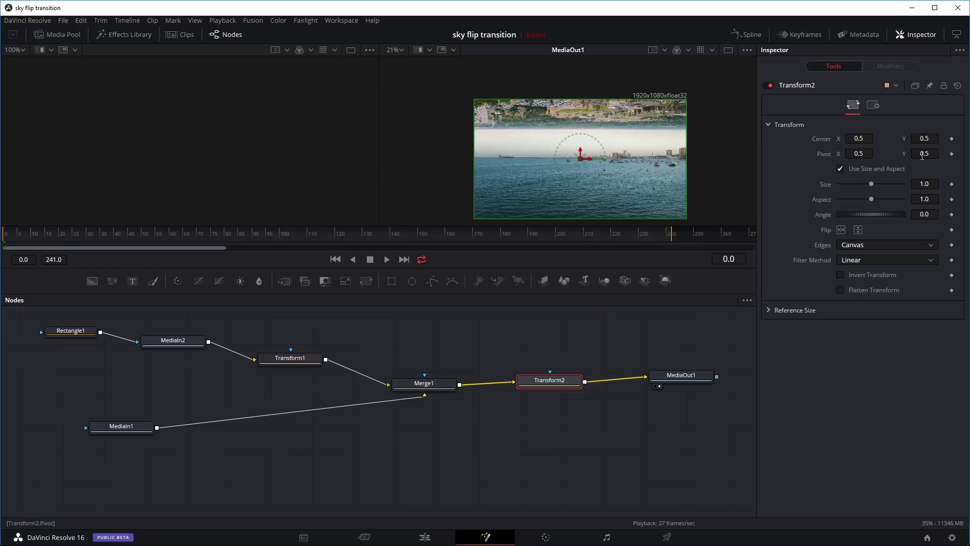
pyautogui.moveTo(925, 153); pyautogui.dragTo(935, 153)
pyautogui.moveTo(879, 214); pyautogui.dragTo(919, 210)
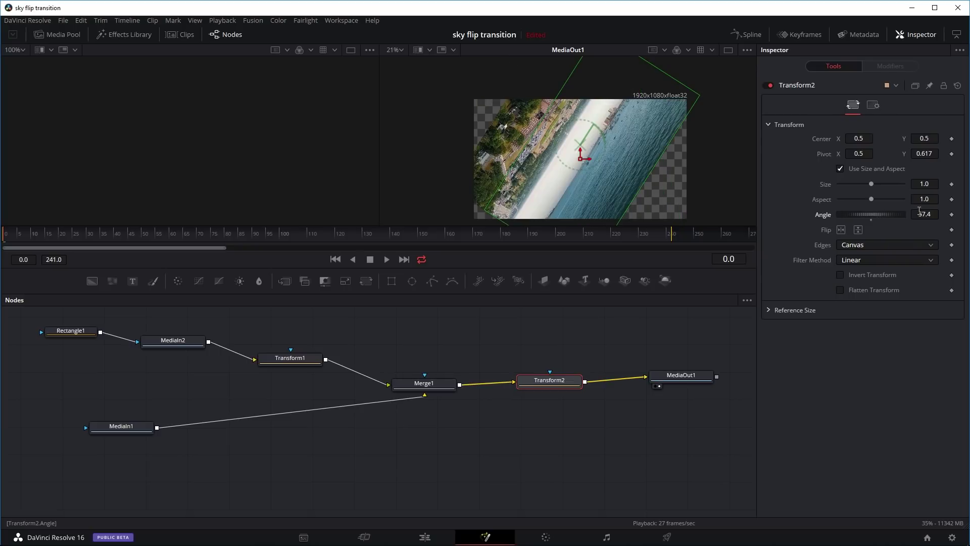
pyautogui.write('0')
pyautogui.press('Tab')
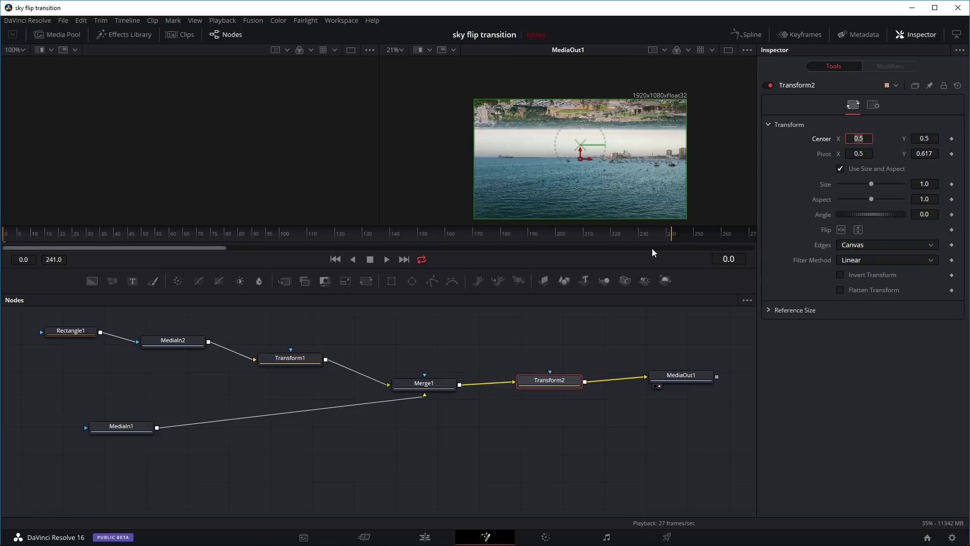
# Step: Keyframe Transform2's angle at 0 on frame 0 and at 180 on frame 140
pyautogui.moveTo(651, 235); pyautogui.dragTo(381, 235)
pyautogui.moveTo(29, 238); pyautogui.dragTo(4, 235)
pyautogui.click(953, 215)
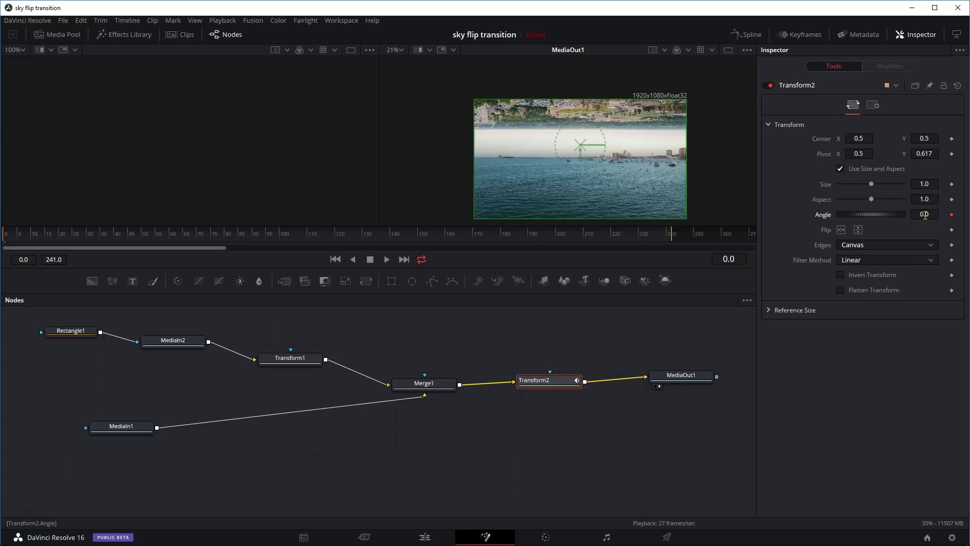
pyautogui.moveTo(25, 237); pyautogui.dragTo(392, 234)
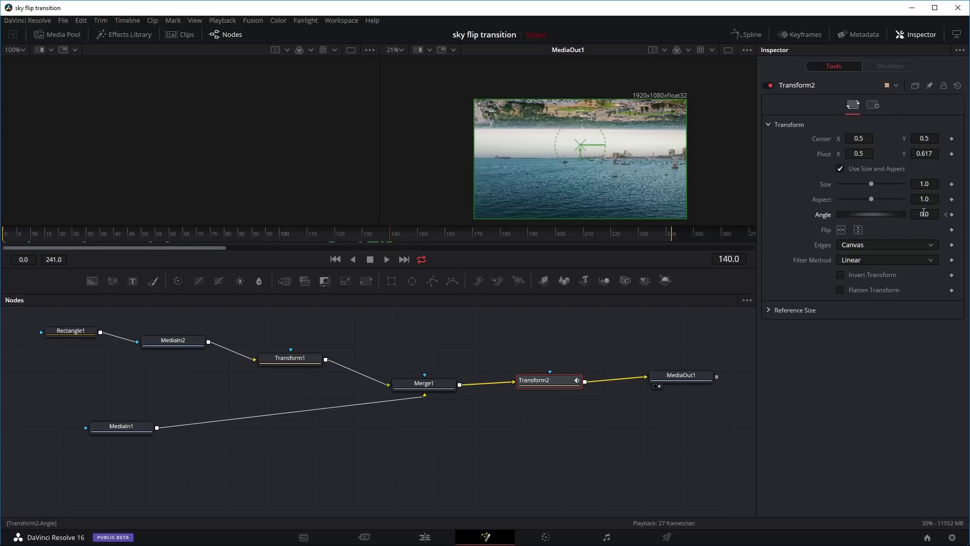
pyautogui.write('180')
pyautogui.press('Tab')
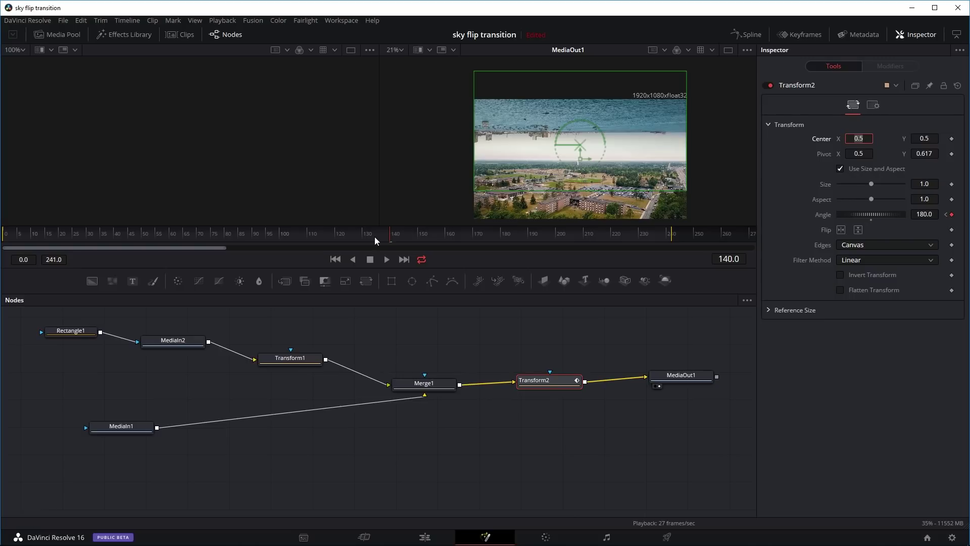
# Step: Play back the rotation animation from frame 0 and inspect the empty frame edges mid-flip at frame 68
pyautogui.moveTo(380, 241); pyautogui.dragTo(5, 241)
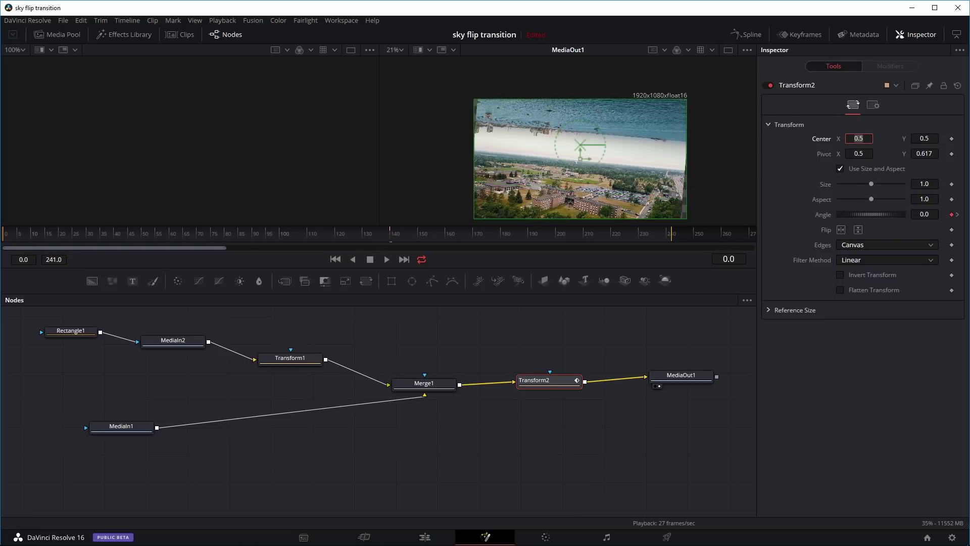
pyautogui.click(387, 257)
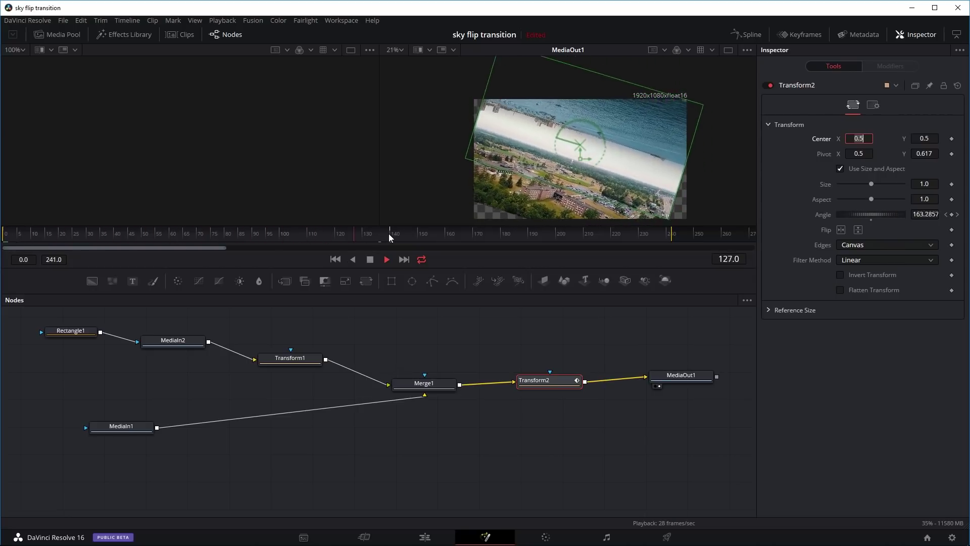
pyautogui.moveTo(381, 233); pyautogui.dragTo(6, 234)
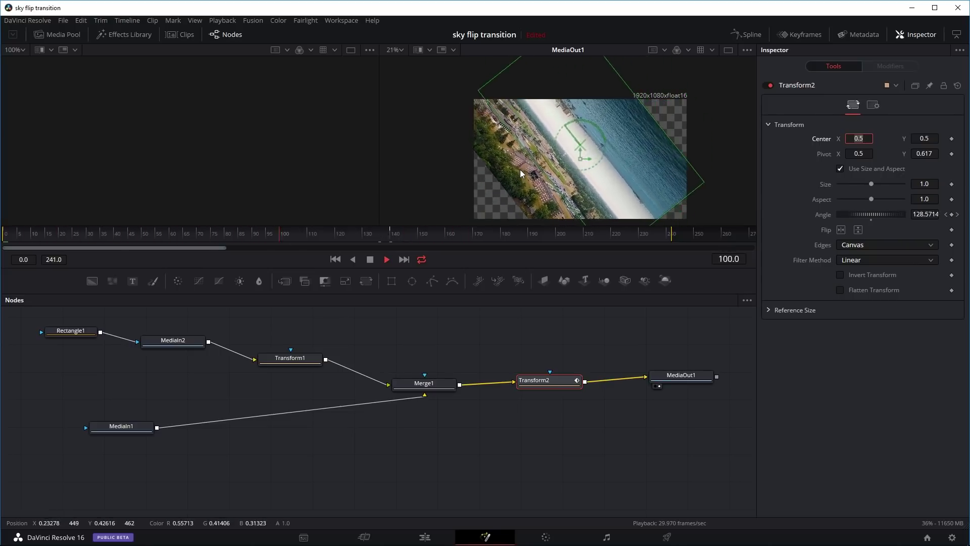
pyautogui.click(372, 259)
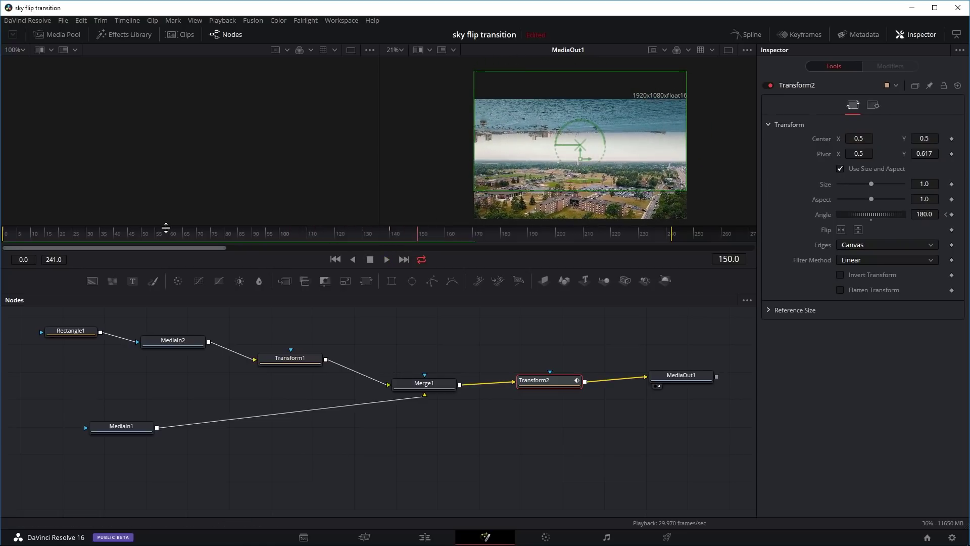
pyautogui.moveTo(174, 239); pyautogui.dragTo(192, 232)
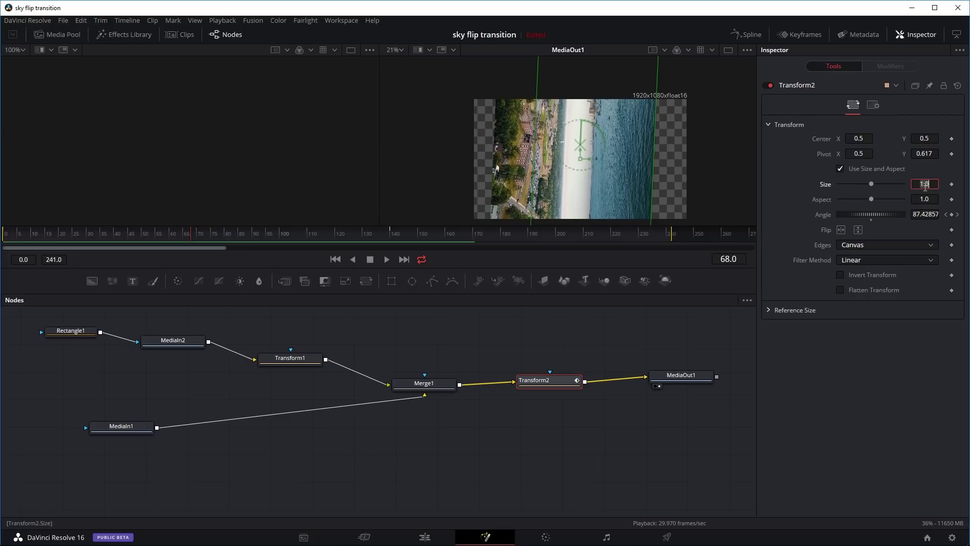
# Step: Set Transform2's size to 1.7 and play the rotation back from frame 0
pyautogui.write('.7')
pyautogui.press('Tab')
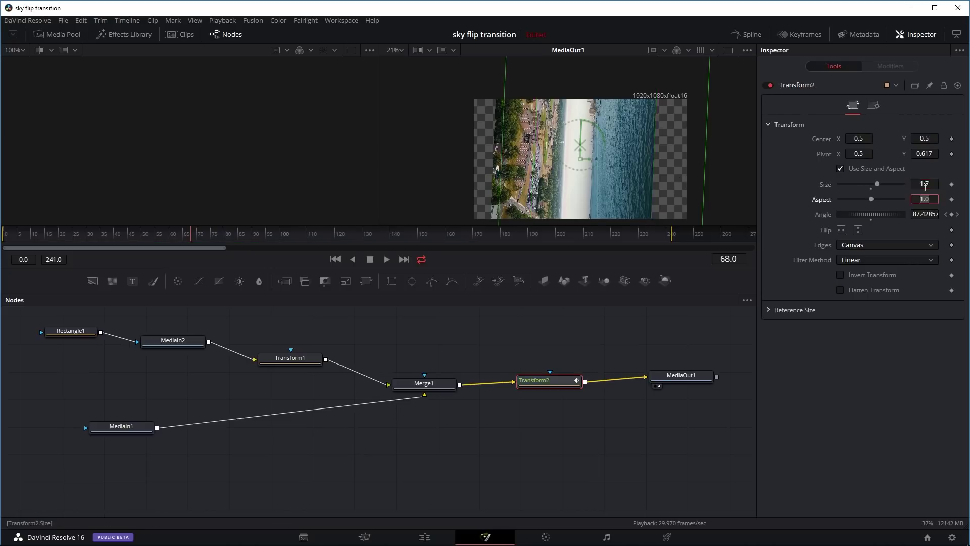
pyautogui.moveTo(191, 235); pyautogui.dragTo(8, 241)
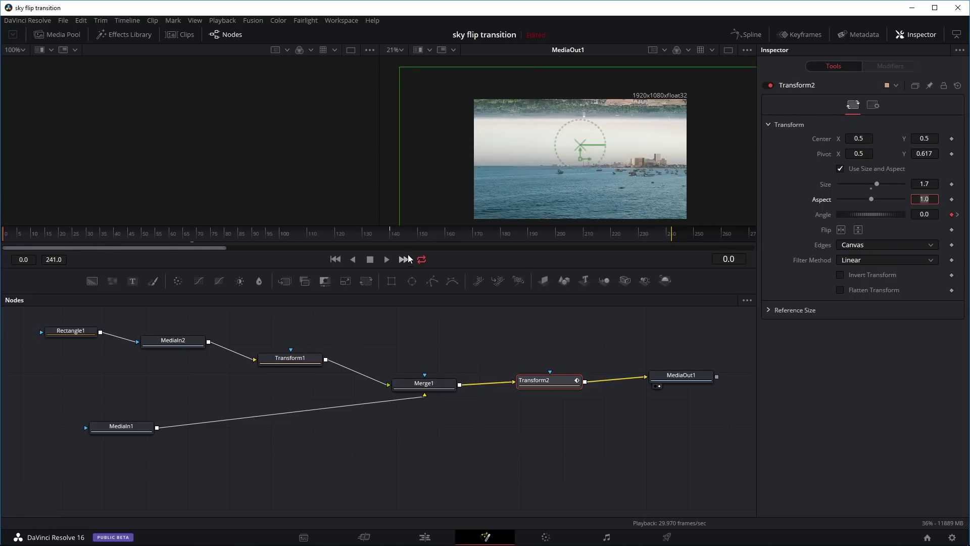
pyautogui.click(390, 258)
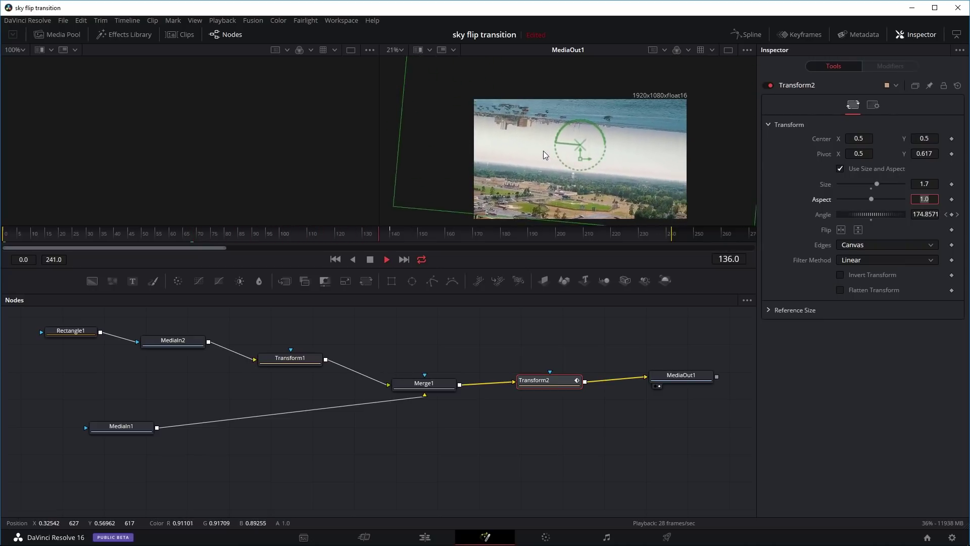
# Step: Replay the enlarged rotation from the start several times, stop playback, and scrub back to frame 96
pyautogui.moveTo(389, 228); pyautogui.dragTo(6, 238)
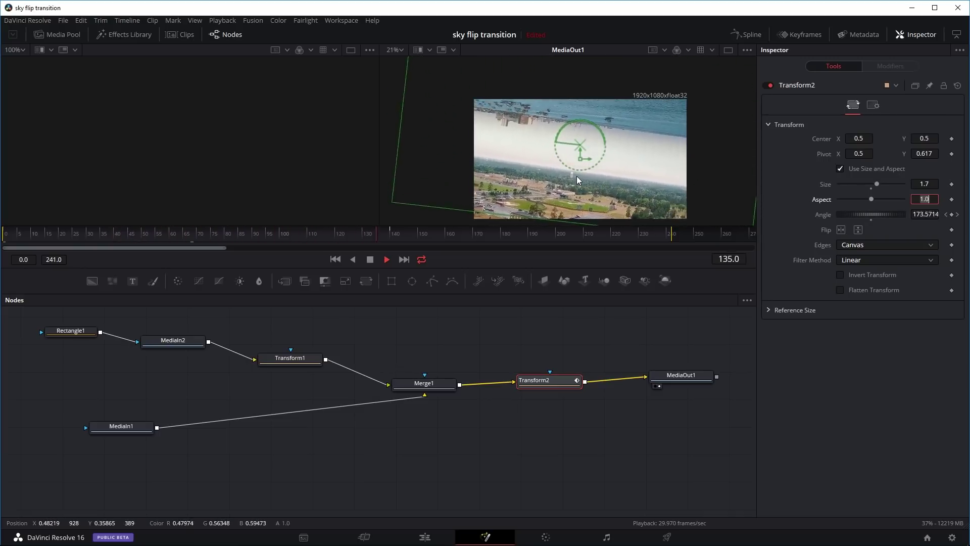
pyautogui.moveTo(368, 229); pyautogui.dragTo(17, 233)
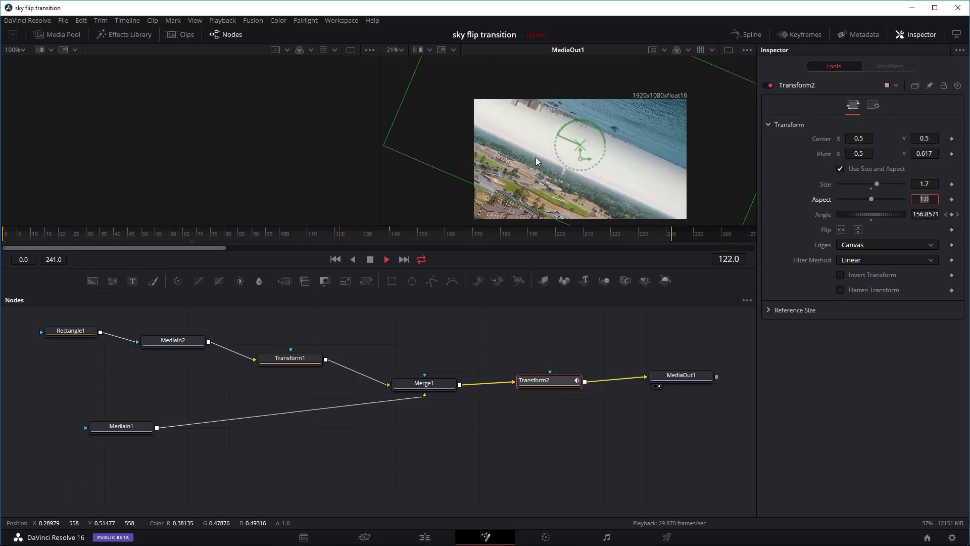
pyautogui.moveTo(360, 242); pyautogui.dragTo(11, 234)
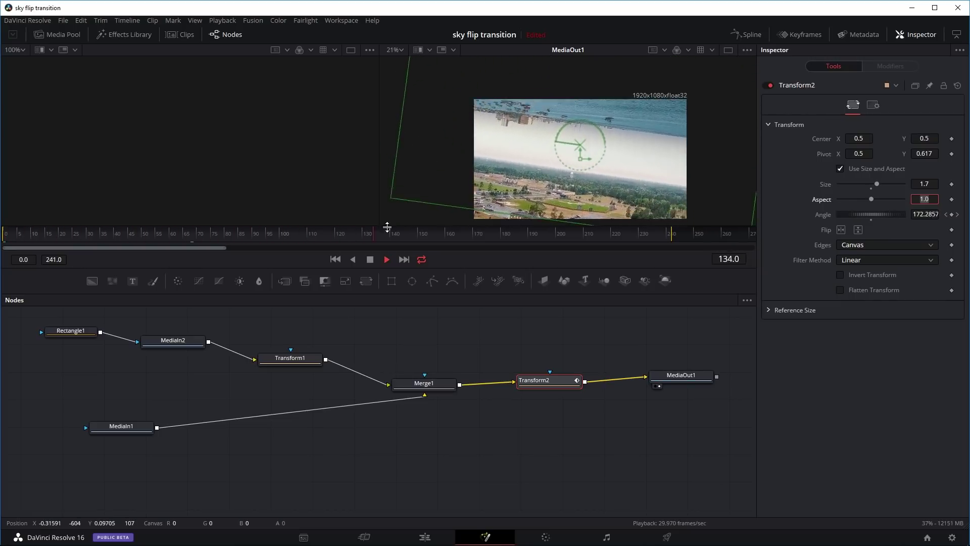
pyautogui.click(354, 238)
pyautogui.click(370, 259)
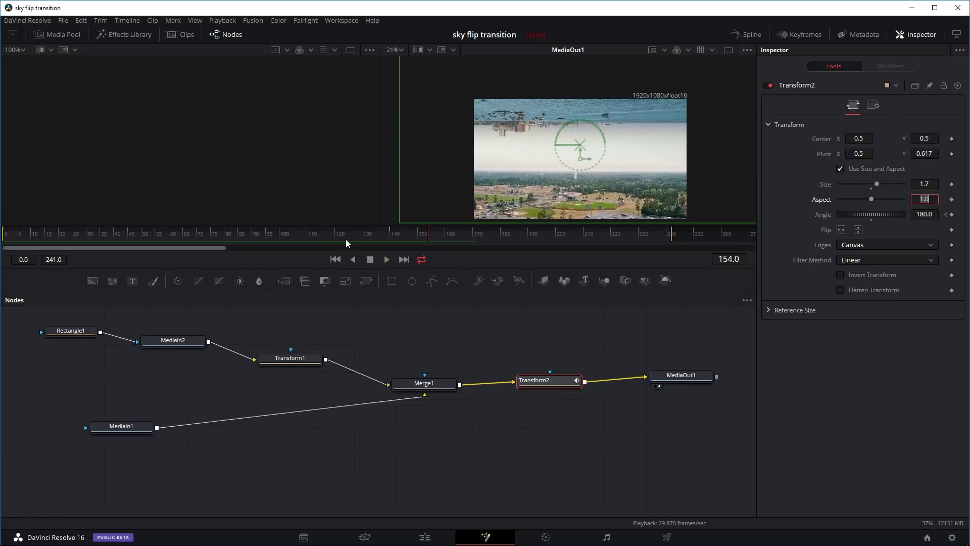
pyautogui.moveTo(345, 239); pyautogui.dragTo(270, 239)
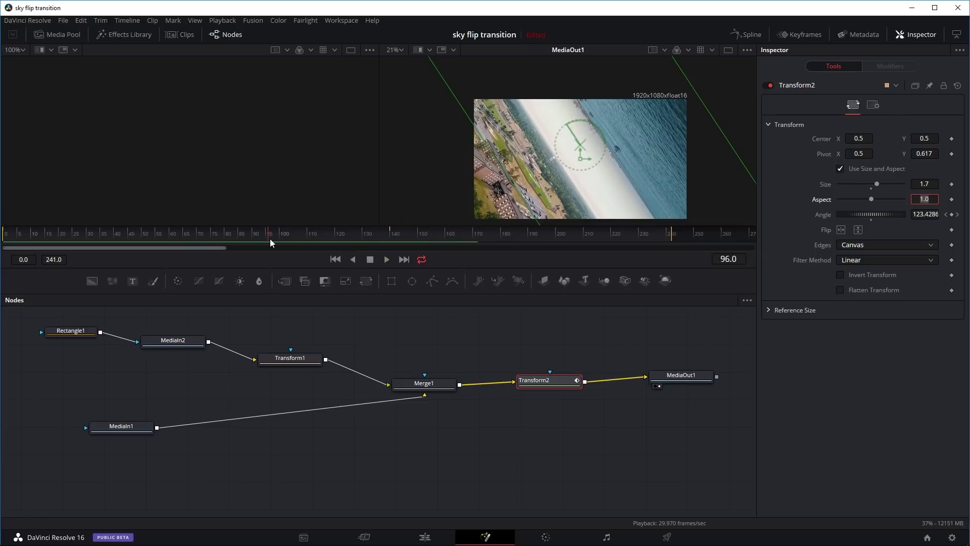
# Step: Open the Spline editor, widen it, and show Transform2's Angle curve fitted from its first to its last keyframe
pyautogui.click(744, 35)
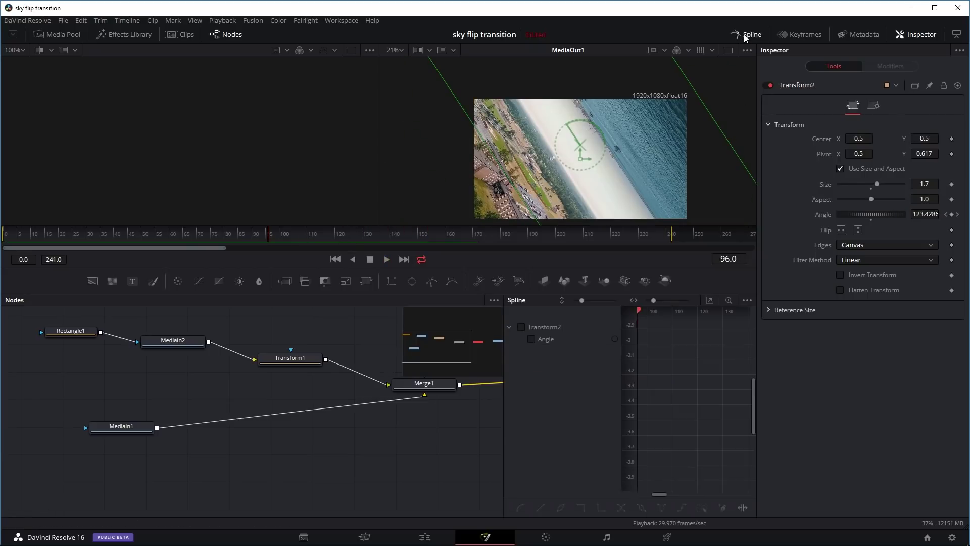
pyautogui.moveTo(505, 336); pyautogui.dragTo(311, 356)
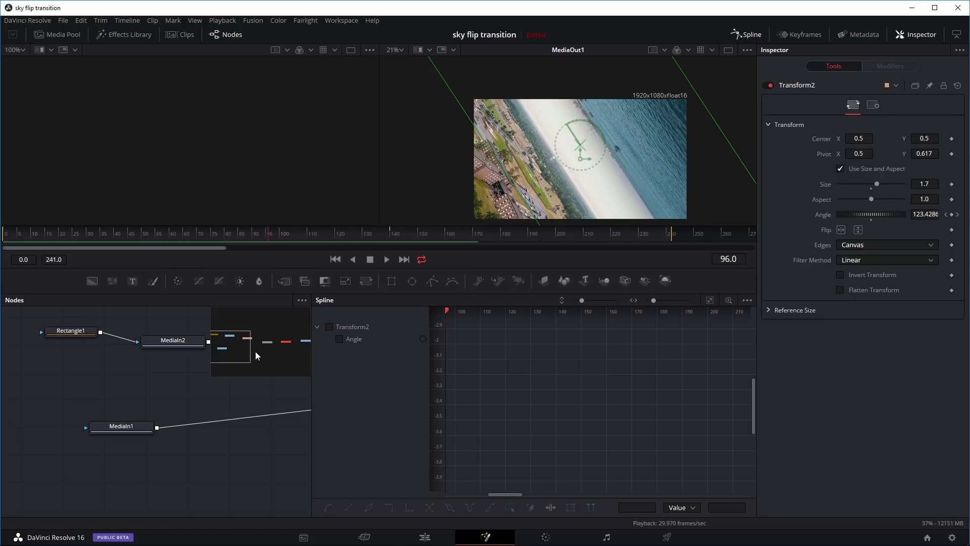
pyautogui.click(330, 326)
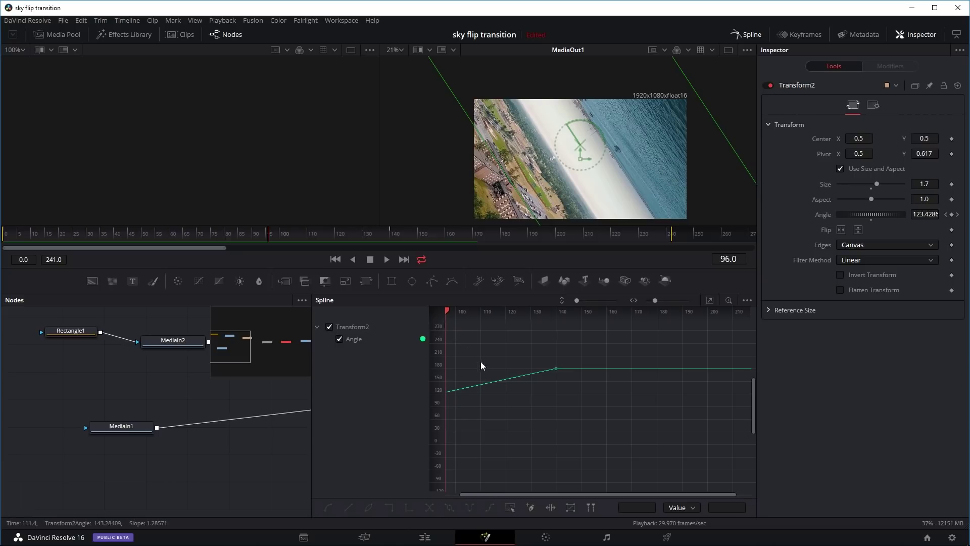
pyautogui.moveTo(524, 497); pyautogui.dragTo(510, 495)
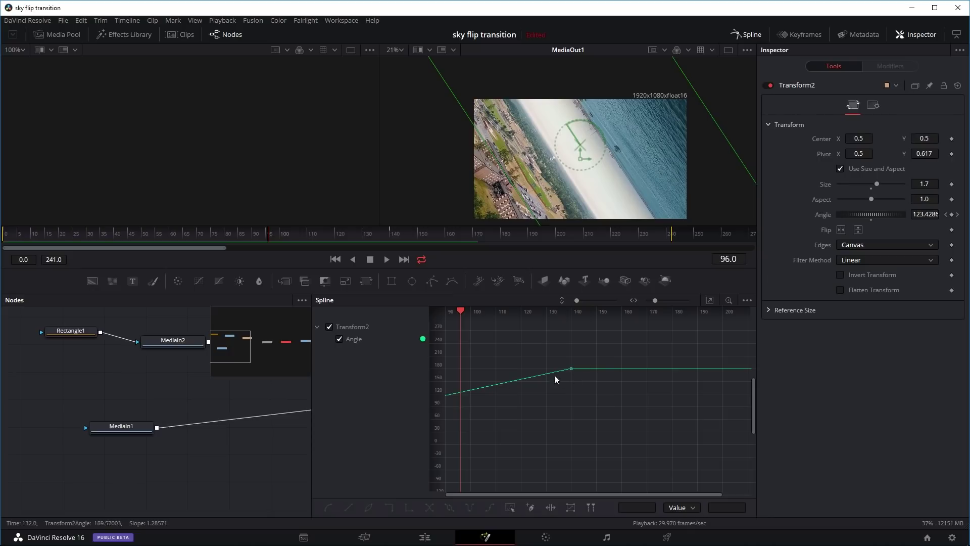
pyautogui.click(728, 301)
pyautogui.click(711, 299)
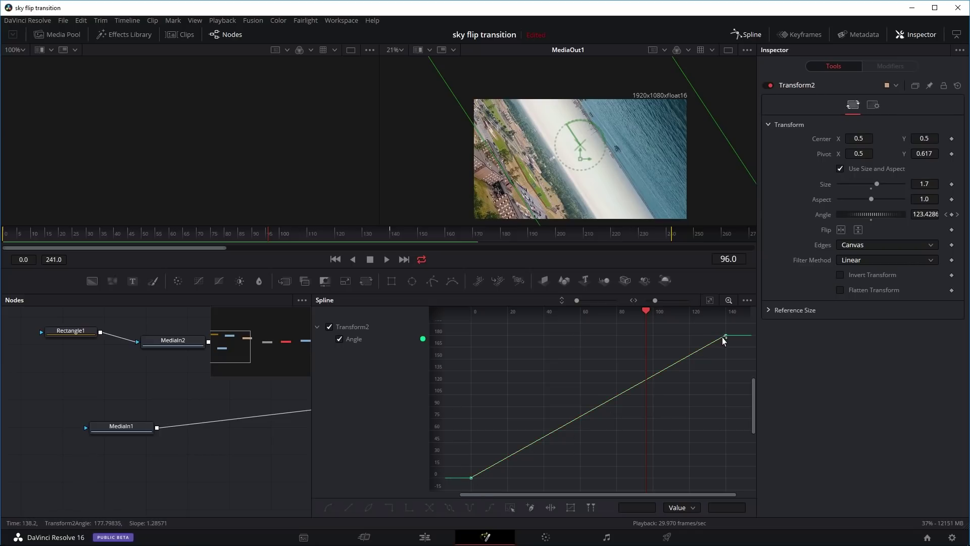
# Step: Ease the Angle curve by flattening the outgoing handle of the frame 0 keyframe and the incoming handle of the frame 140 keyframe
pyautogui.click(470, 478)
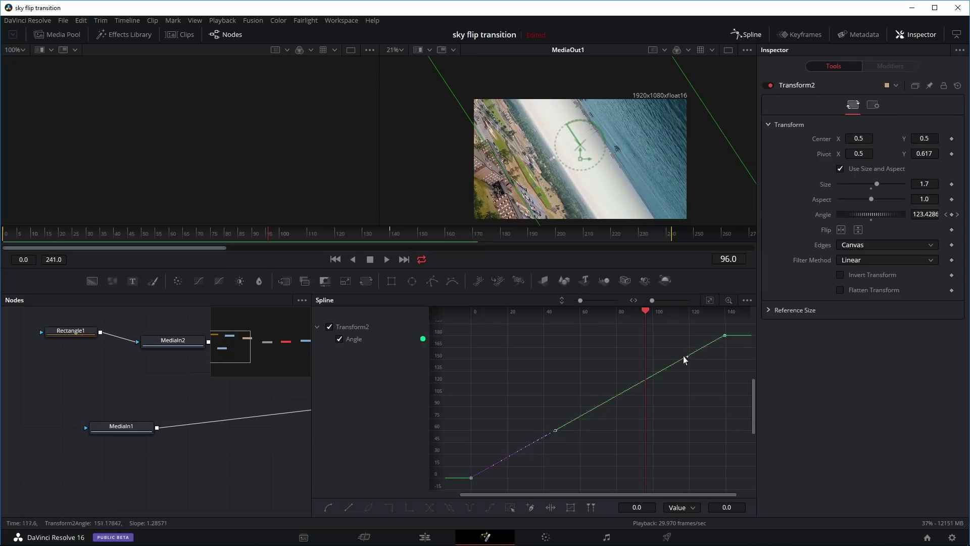
pyautogui.click(559, 435)
pyautogui.moveTo(552, 431); pyautogui.dragTo(570, 477)
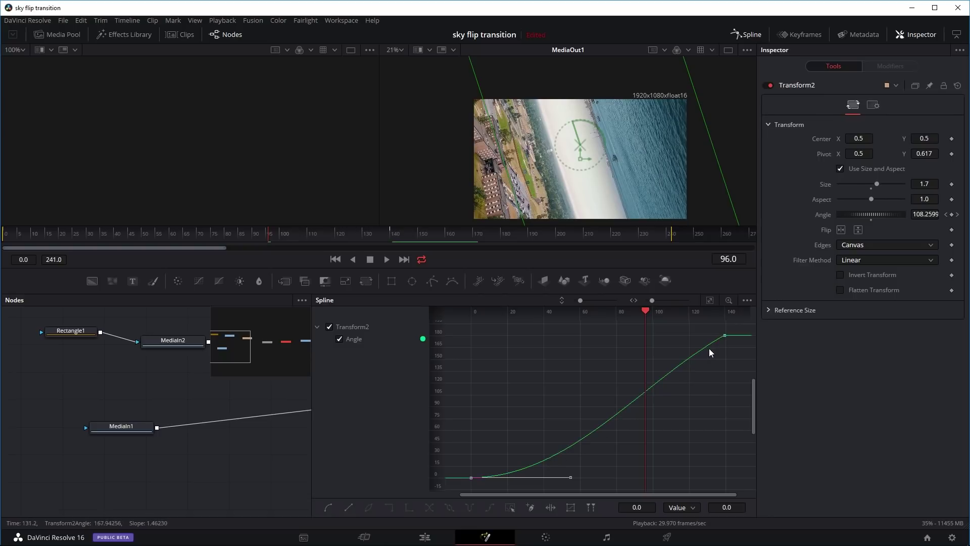
pyautogui.click(724, 336)
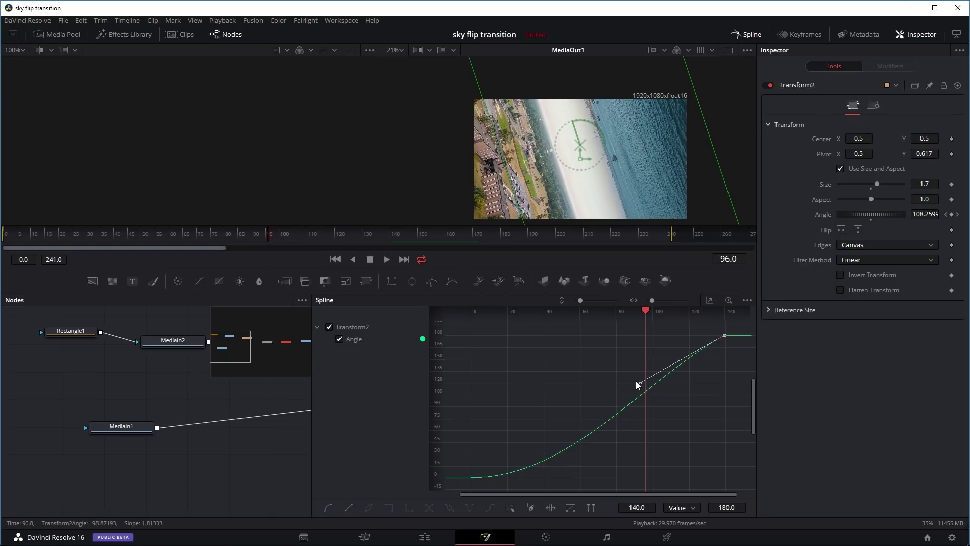
pyautogui.moveTo(638, 385); pyautogui.dragTo(613, 341)
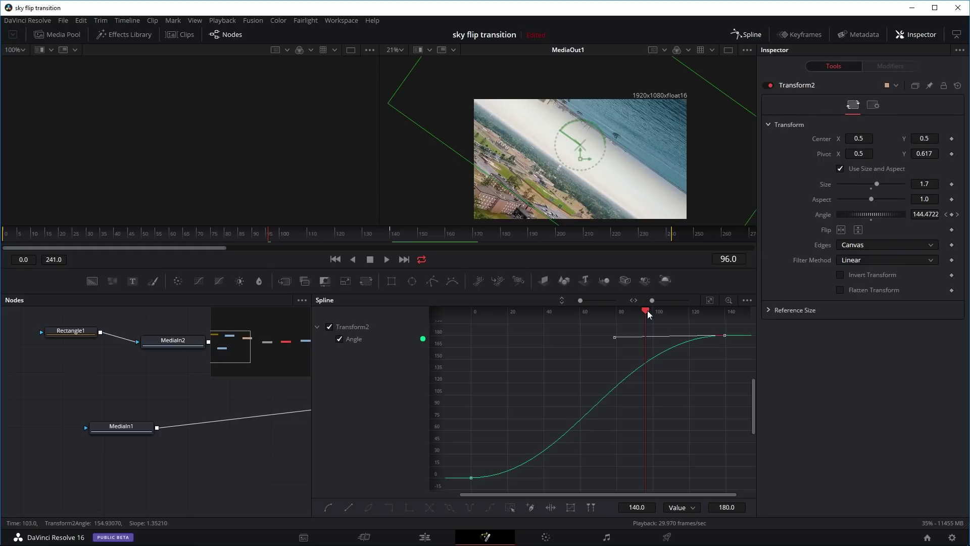
# Step: Play back the eased rotation from the start, close the Spline editor, and replay the animation
pyautogui.moveTo(646, 310); pyautogui.dragTo(413, 331)
pyautogui.press('space')
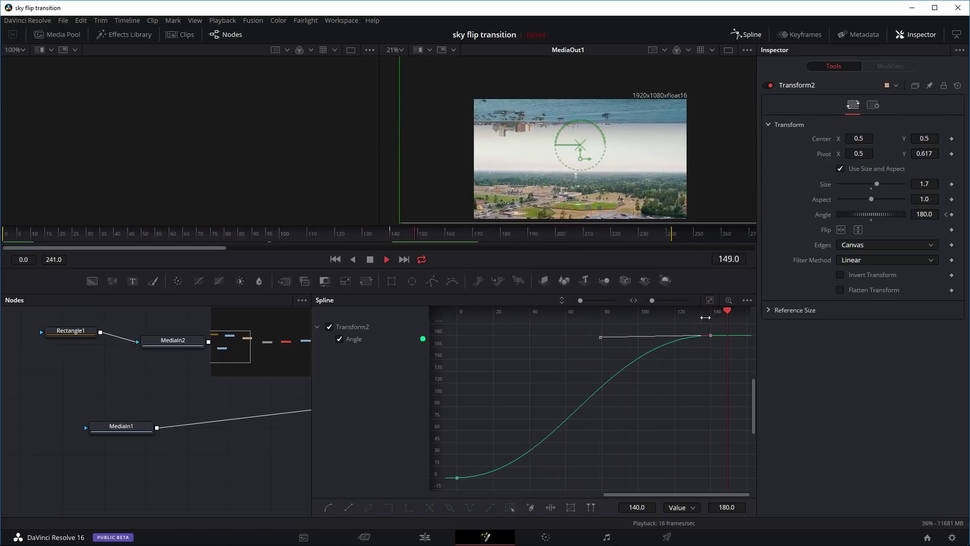
pyautogui.press('space')
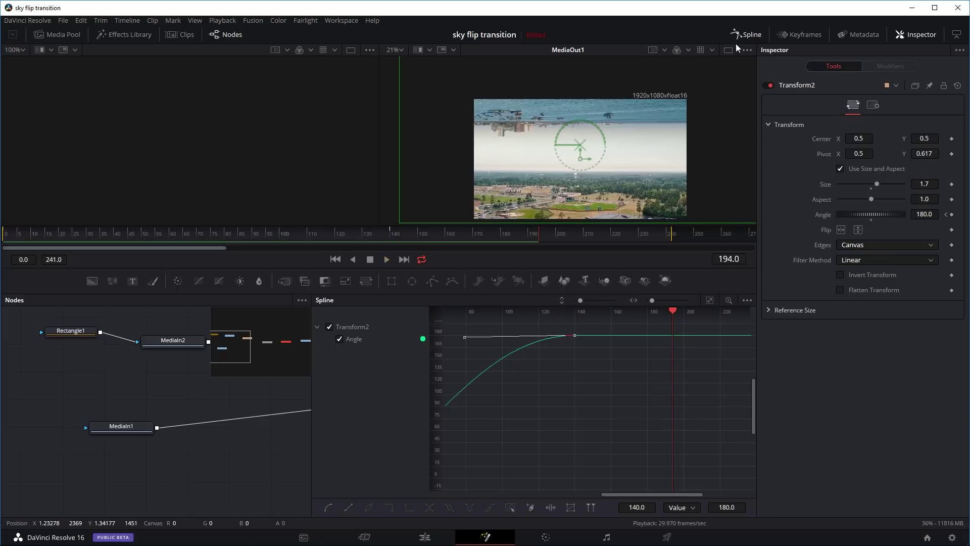
pyautogui.click(736, 41)
pyautogui.press('Home')
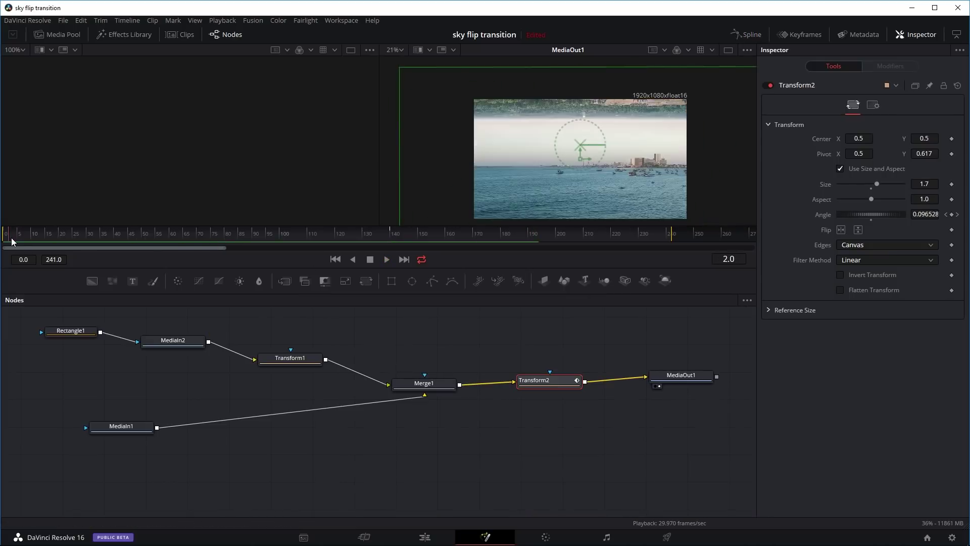
pyautogui.click(393, 258)
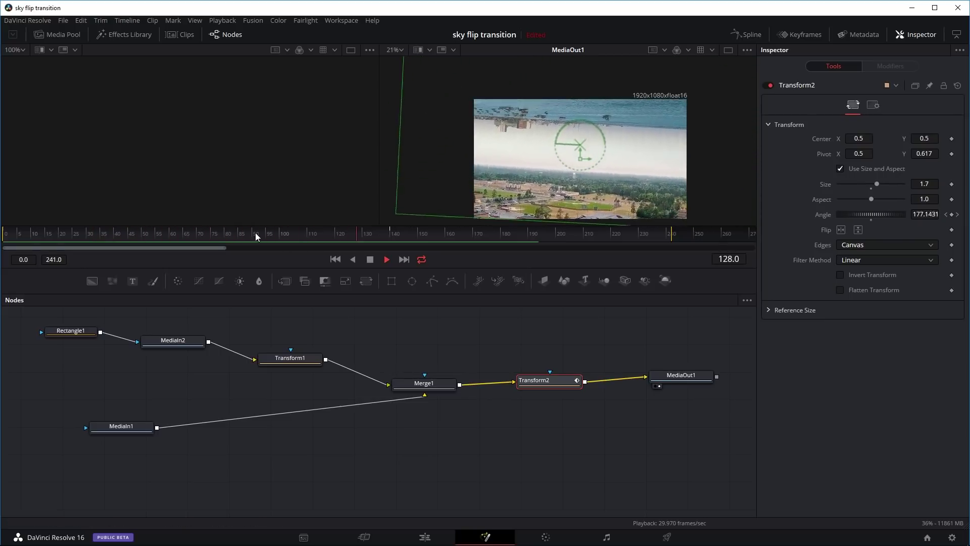
pyautogui.press('Home')
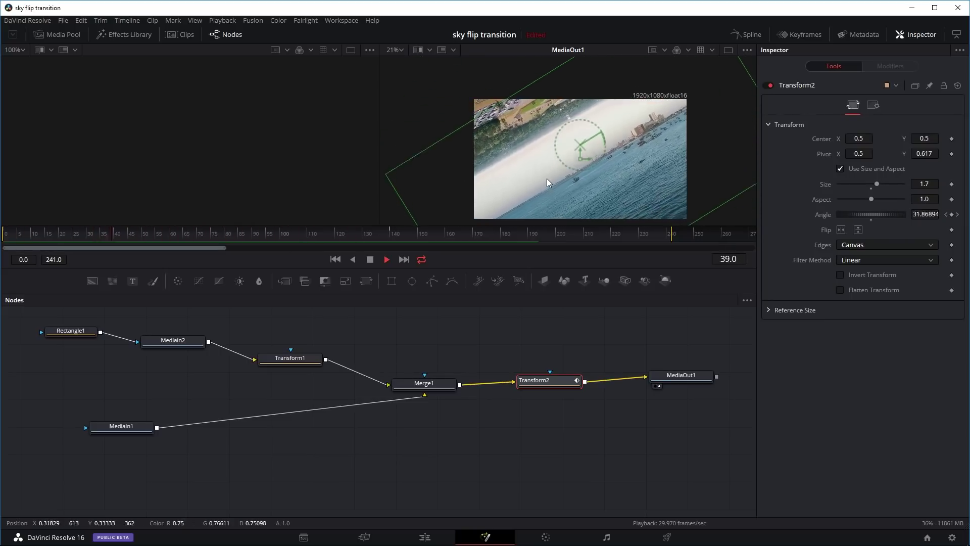
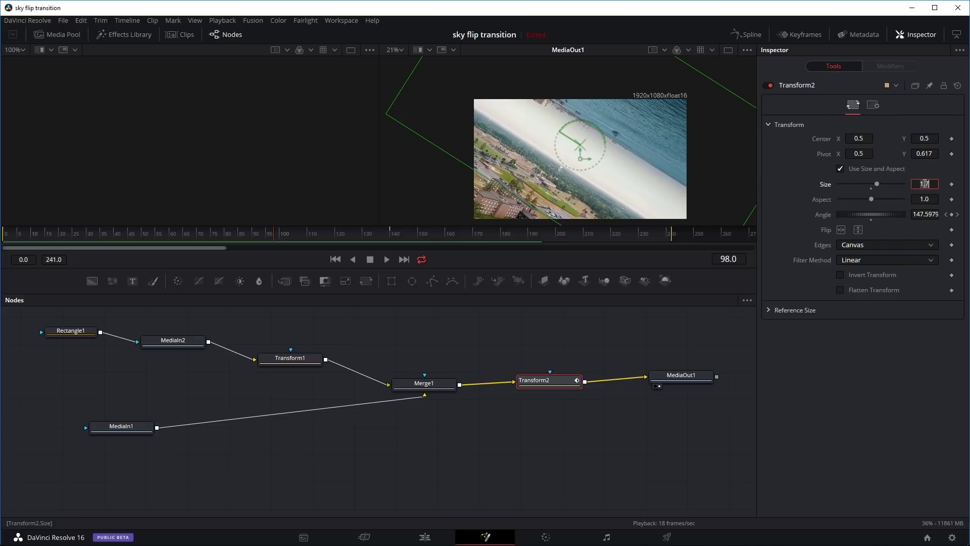
# Step: Try a Transform2 size of 1.17, check the frame edges near frame 28, and set the size to 1.71
pyautogui.write('1.17')
pyautogui.press('Tab')
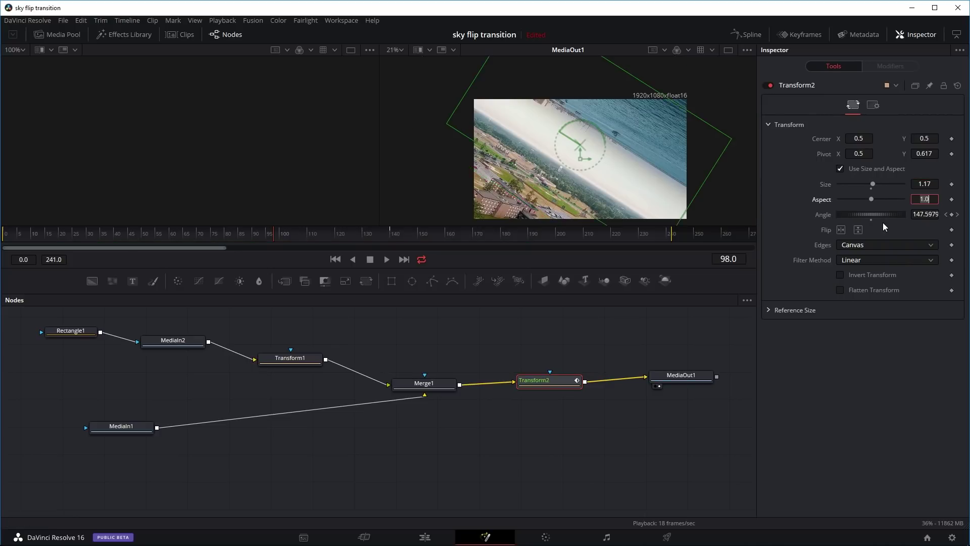
pyautogui.moveTo(178, 236); pyautogui.dragTo(85, 235)
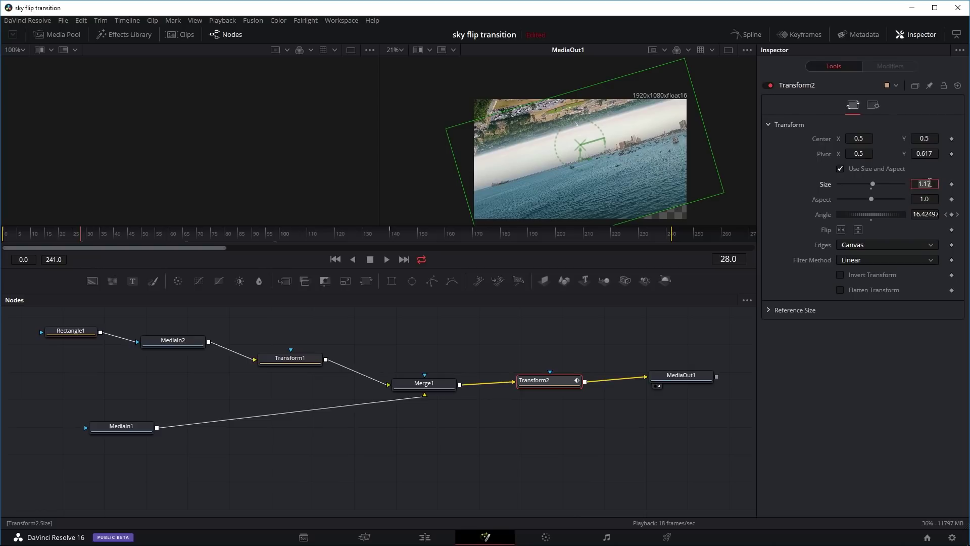
pyautogui.press('Tab')
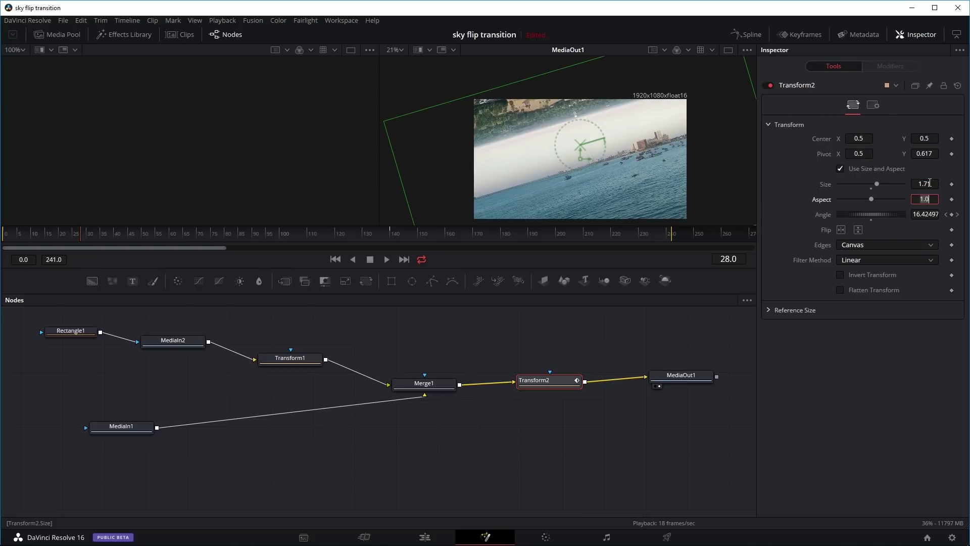
# Step: Play the resized rotation from frame 0 until past the final keyframe and stop playback
pyautogui.click(335, 260)
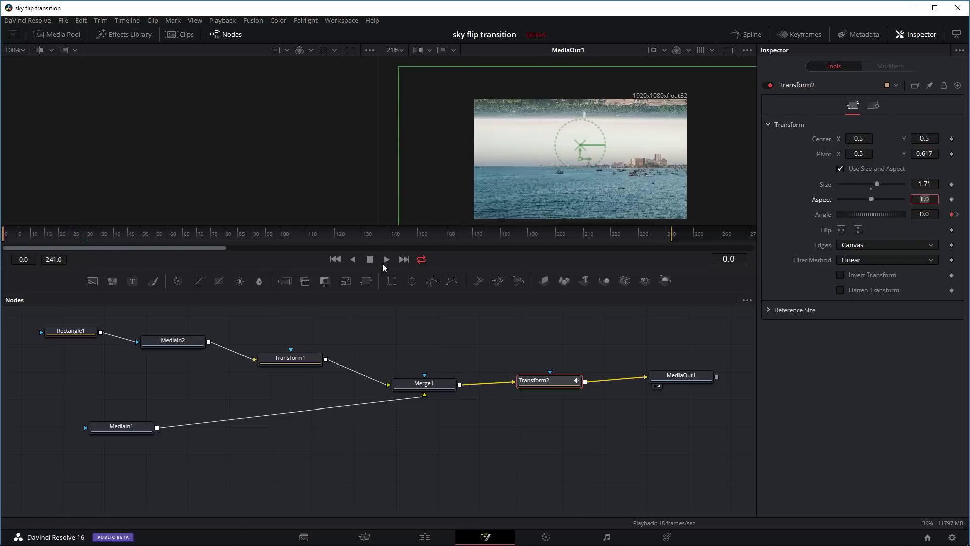
pyautogui.click(385, 260)
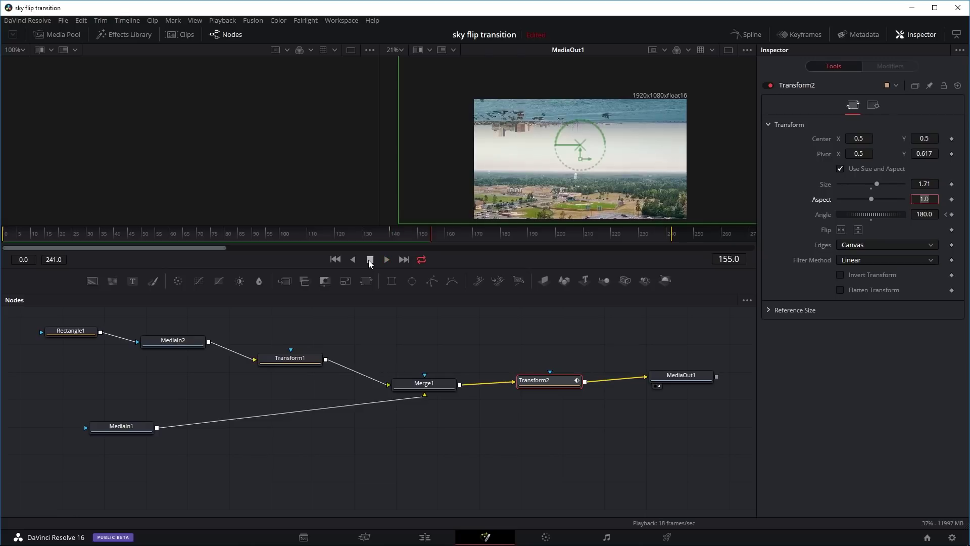
pyautogui.click(369, 259)
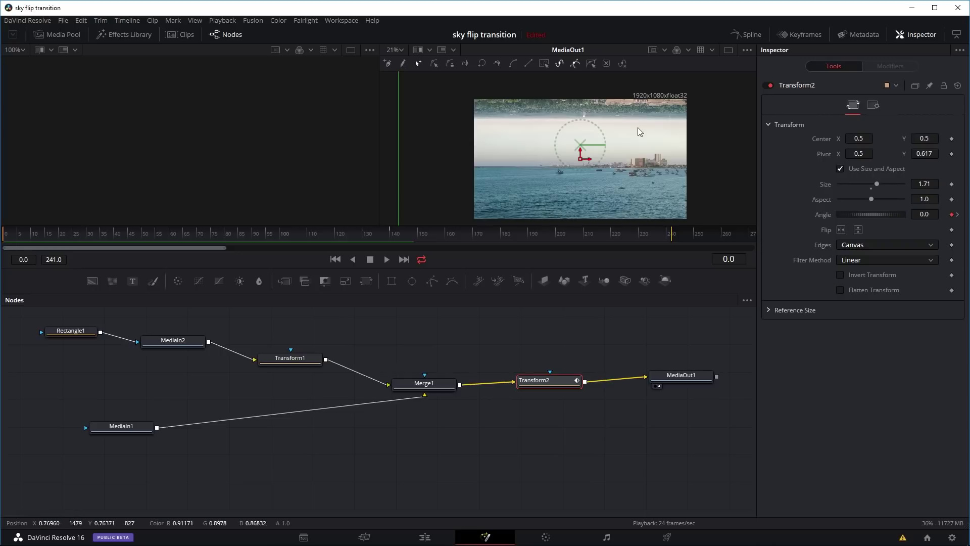
# Step: Keyframe Transform2's center Y at about 0.707 on frame 0 and about 0.85 on frame 140, and play it back from the start
pyautogui.click(951, 140)
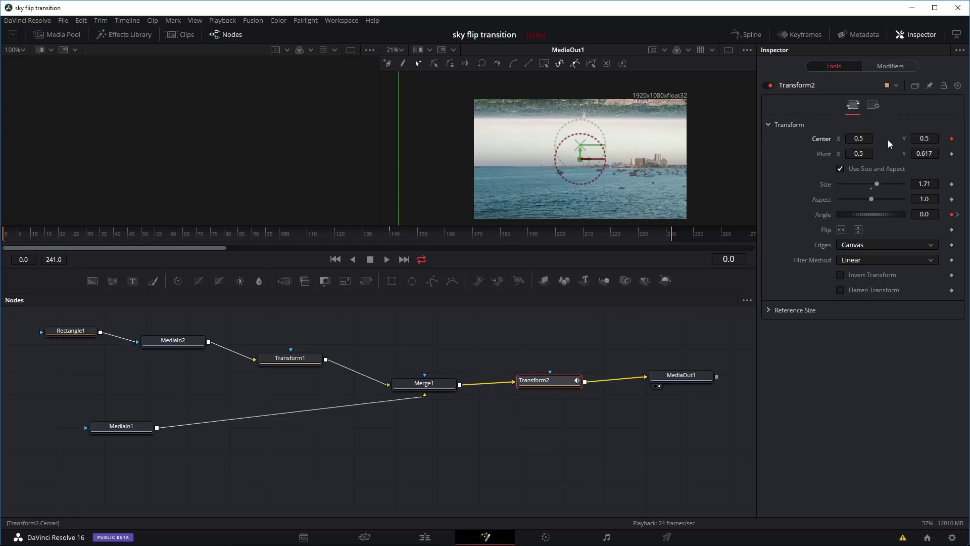
pyautogui.moveTo(579, 153); pyautogui.dragTo(578, 129)
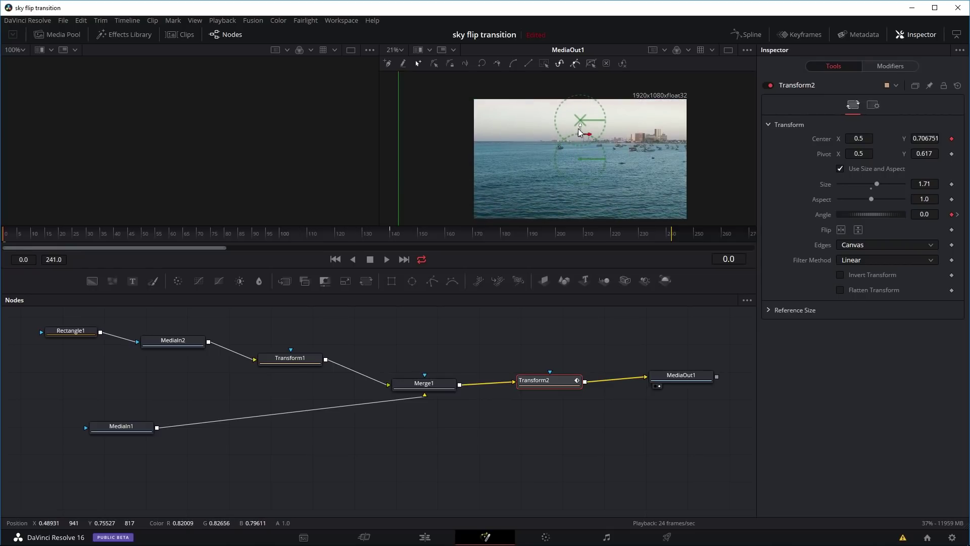
pyautogui.moveTo(17, 236); pyautogui.dragTo(390, 238)
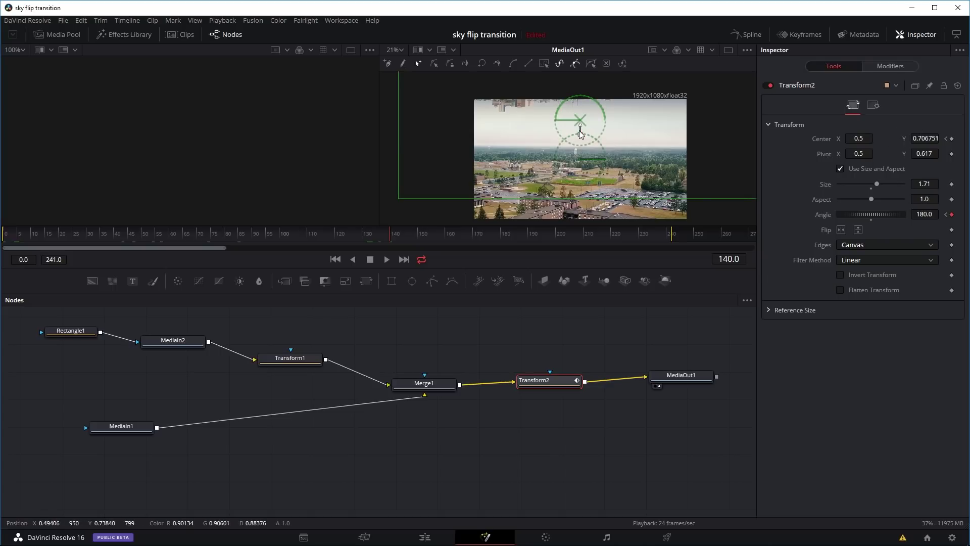
pyautogui.moveTo(580, 134); pyautogui.dragTo(582, 117)
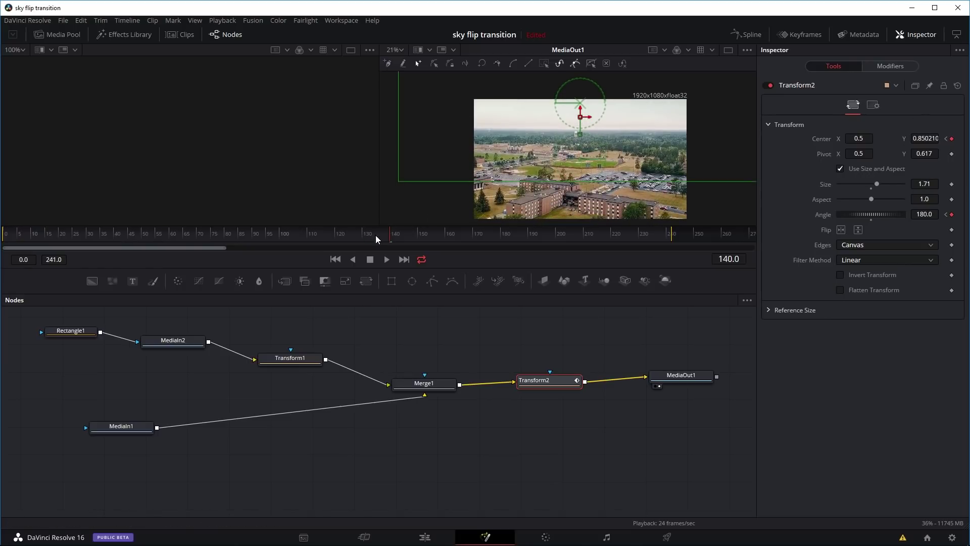
pyautogui.moveTo(377, 234); pyautogui.dragTo(59, 254)
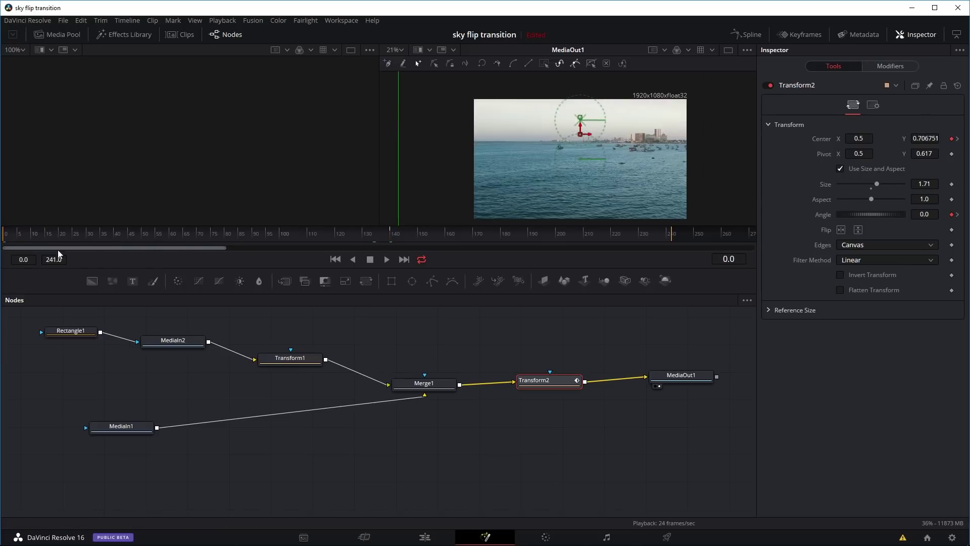
pyautogui.click(388, 259)
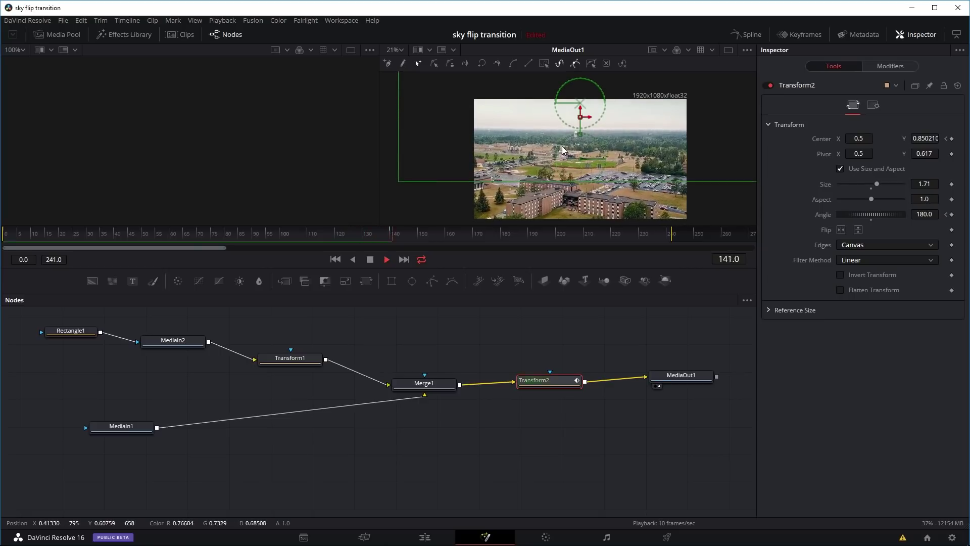
# Step: Keyframe Transform2's center on frame 47 at about X 0.593, Y 0.552 so the image covers the empty frame corner
pyautogui.moveTo(372, 235); pyautogui.dragTo(134, 232)
pyautogui.click(387, 259)
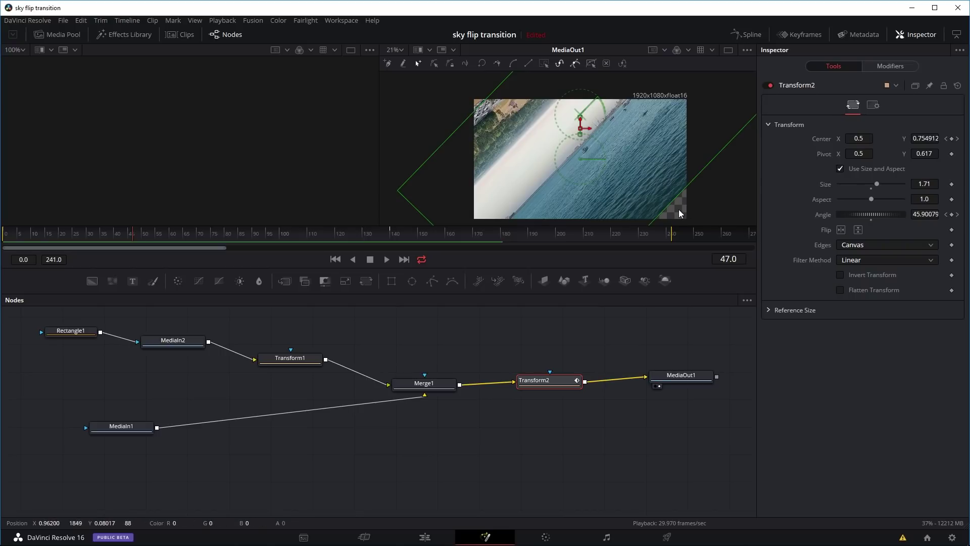
pyautogui.click(952, 140)
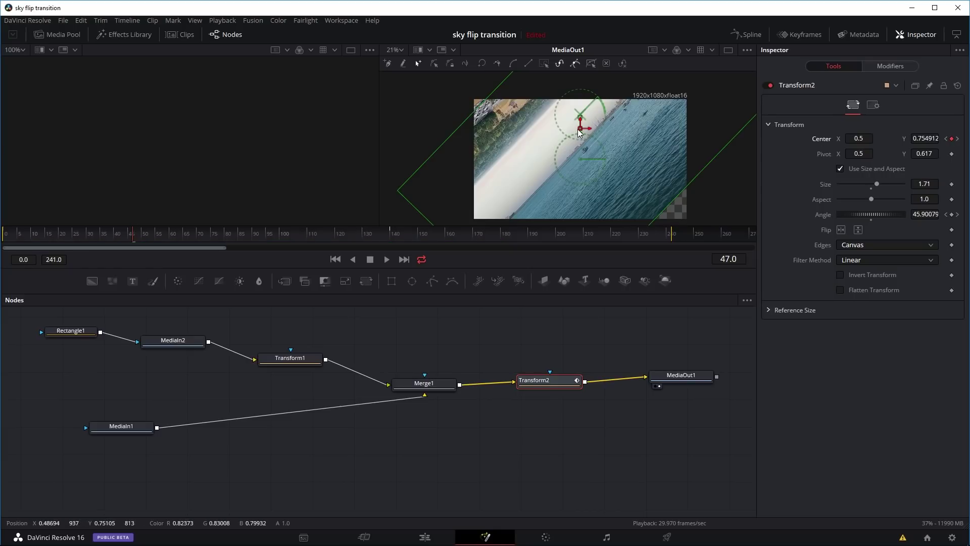
pyautogui.moveTo(580, 128); pyautogui.dragTo(601, 156)
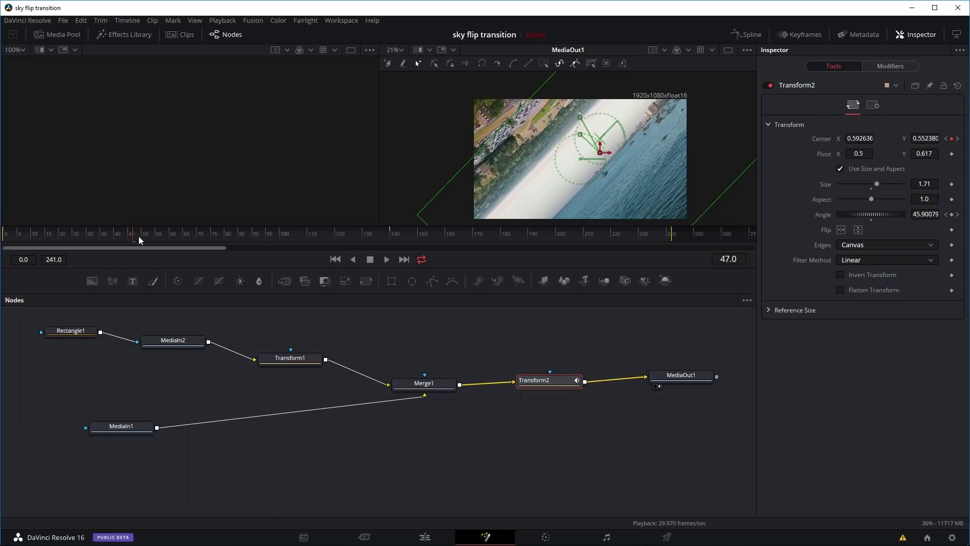
# Step: Play the repositioned rotation from frame 0, replay it from an early frame, and stop playback
pyautogui.press('Home')
pyautogui.click(387, 259)
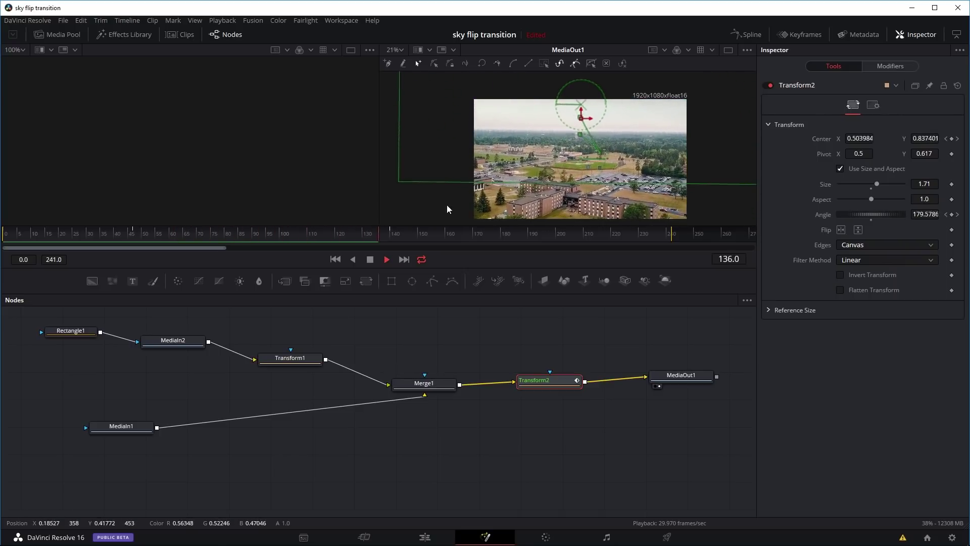
pyautogui.moveTo(386, 238); pyautogui.dragTo(26, 241)
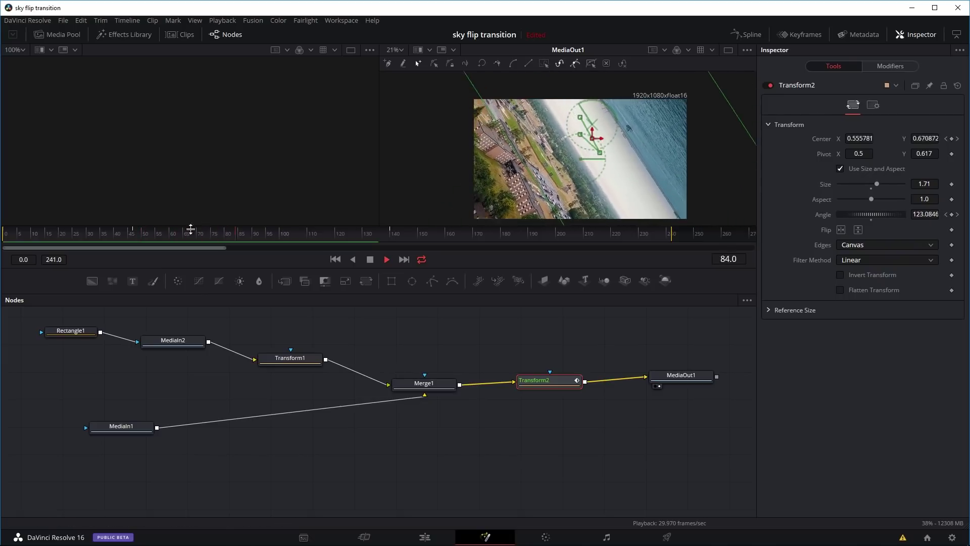
pyautogui.click(371, 260)
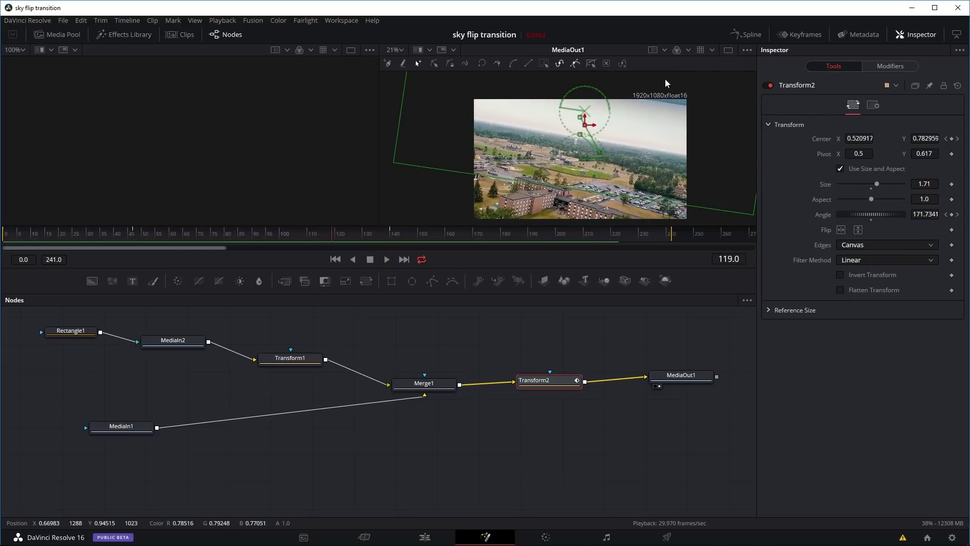
# Step: Open the Spline editor and fit Transform2's Angle and Displacement curves in the graph
pyautogui.click(739, 36)
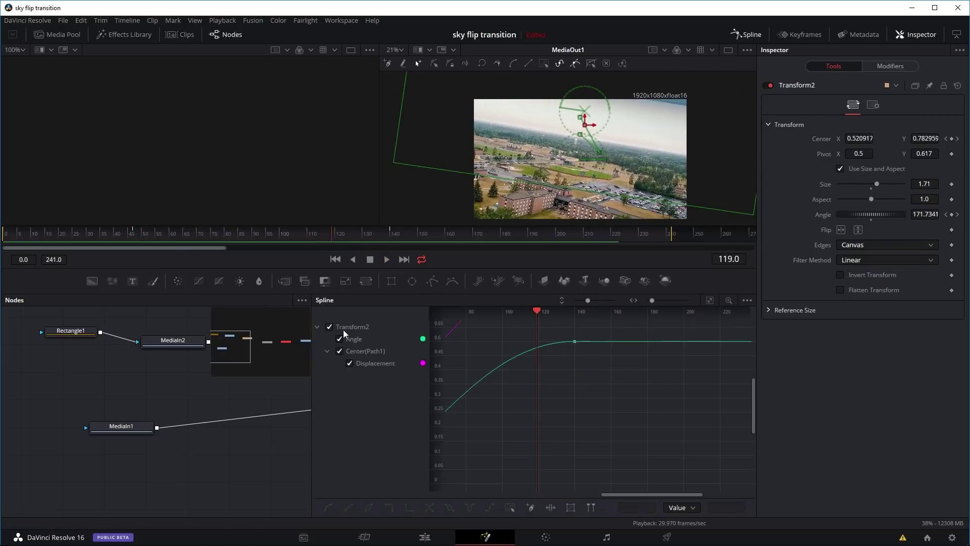
pyautogui.click(707, 301)
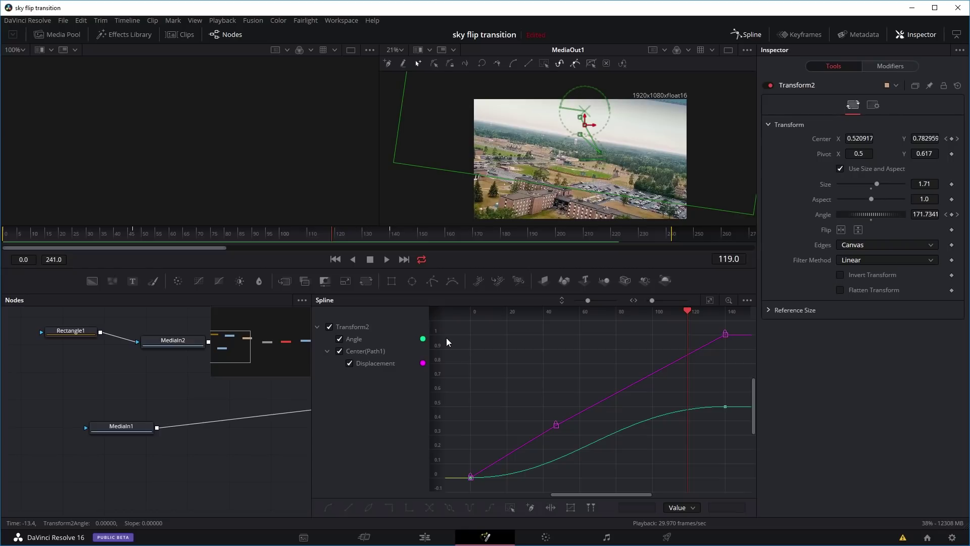
# Step: Switch to the Edit page and play the separate third clip on Video 1 from its start at 01:00:28:07
pyautogui.click(427, 539)
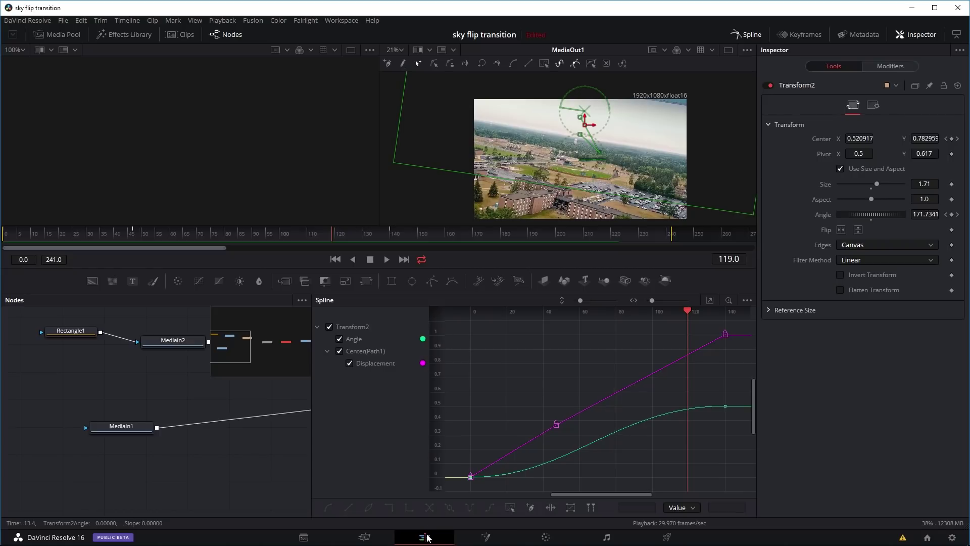
pyautogui.moveTo(606, 348); pyautogui.dragTo(581, 348)
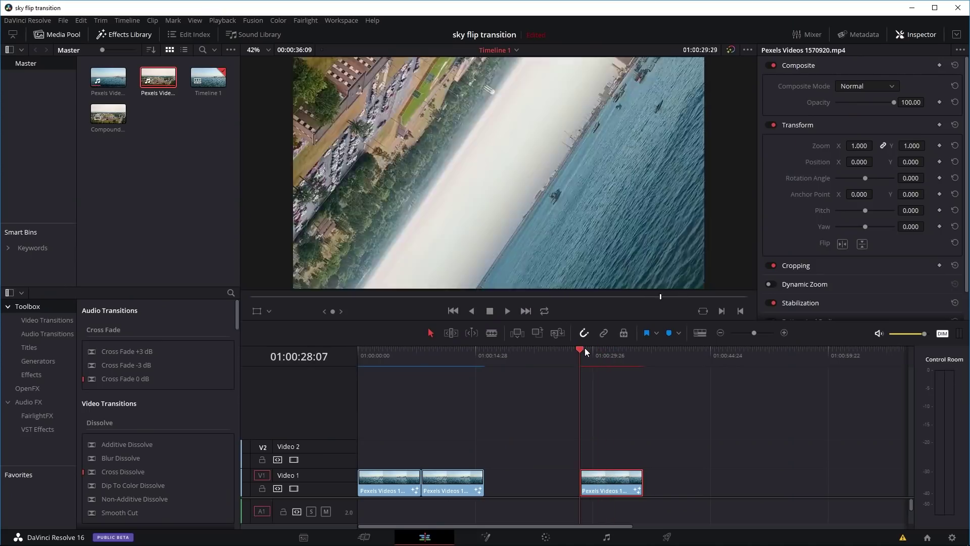
pyautogui.press('space')
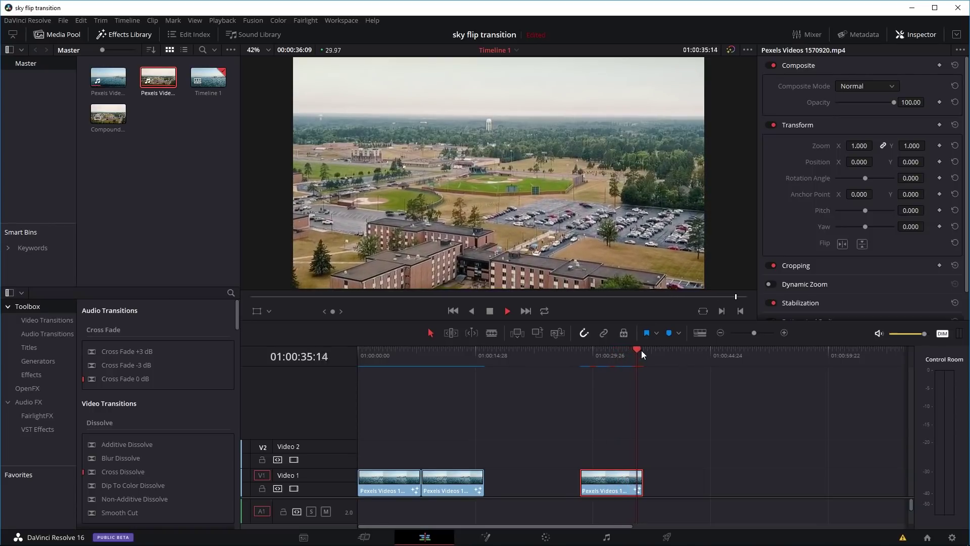
# Step: Replay the sky flip clip from near its start several times, pausing at 01:00:34:02 and playing again from 01:00:29:19
pyautogui.moveTo(641, 350); pyautogui.dragTo(586, 363)
pyautogui.press('space')
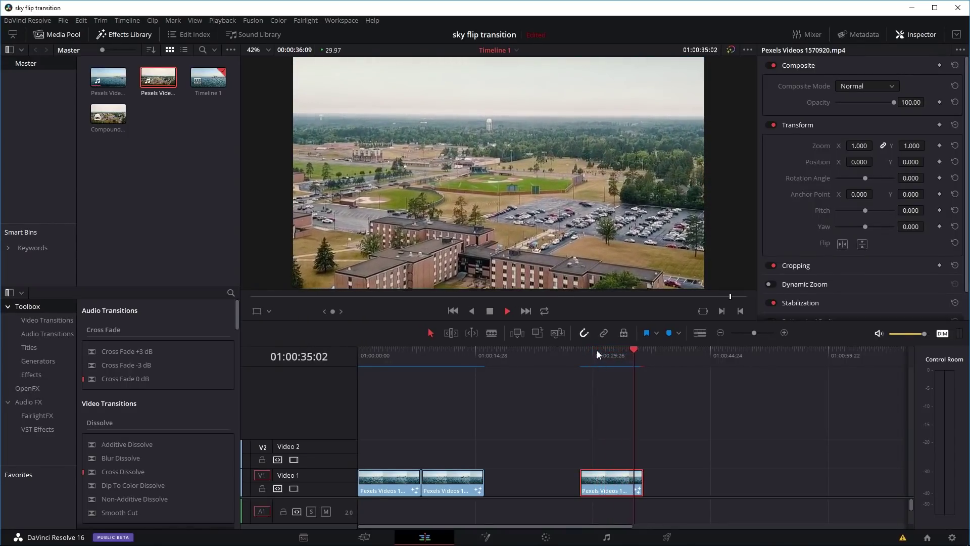
pyautogui.press('space')
pyautogui.press('space')
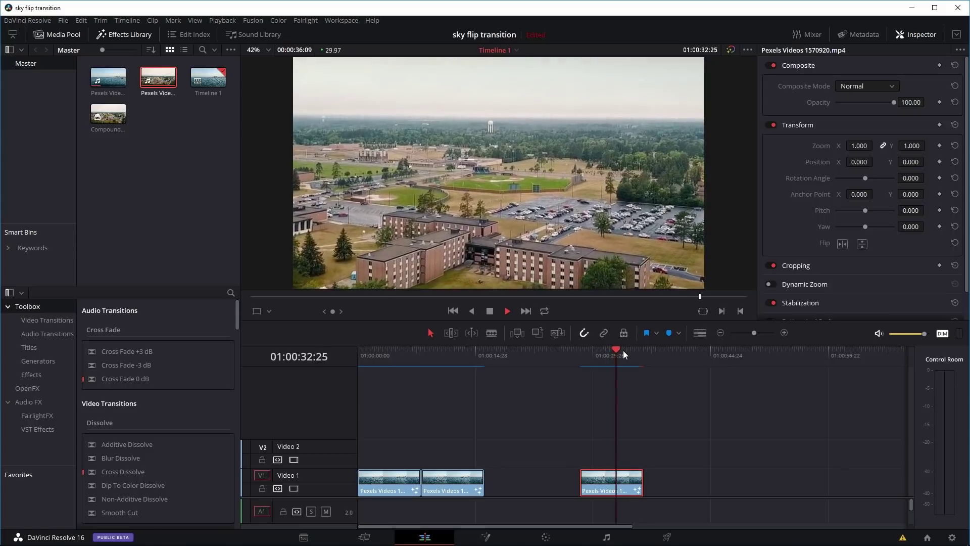
pyautogui.moveTo(619, 347); pyautogui.dragTo(581, 349)
pyautogui.press('space')
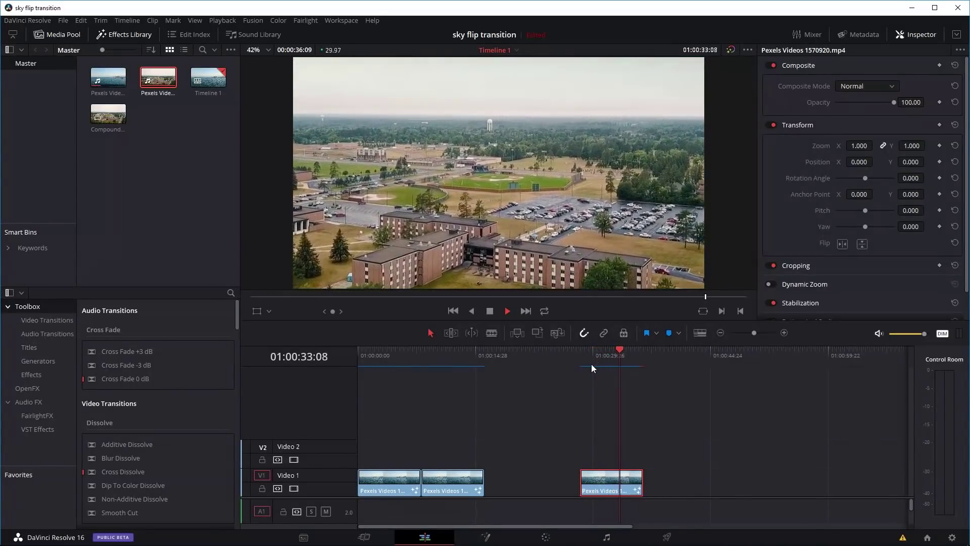
pyautogui.press('space')
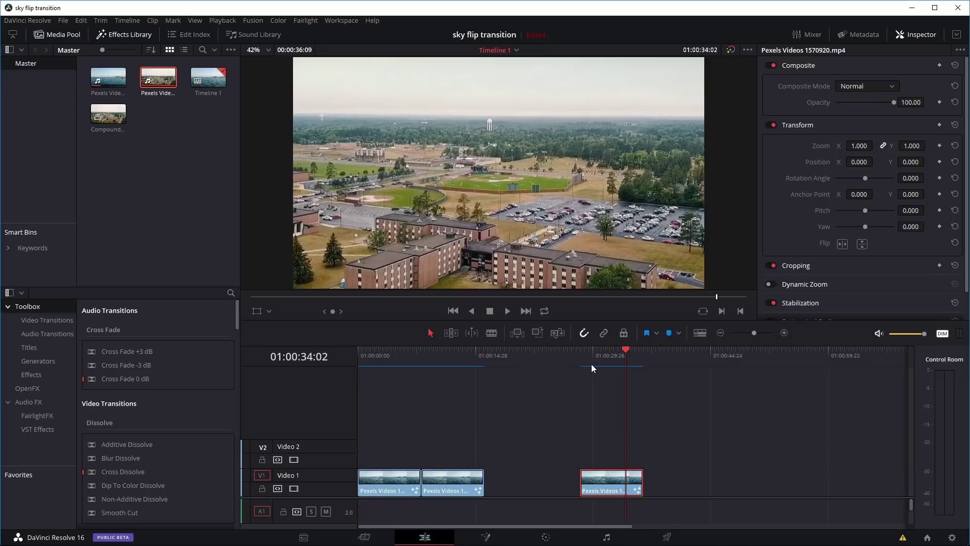
pyautogui.click(592, 365)
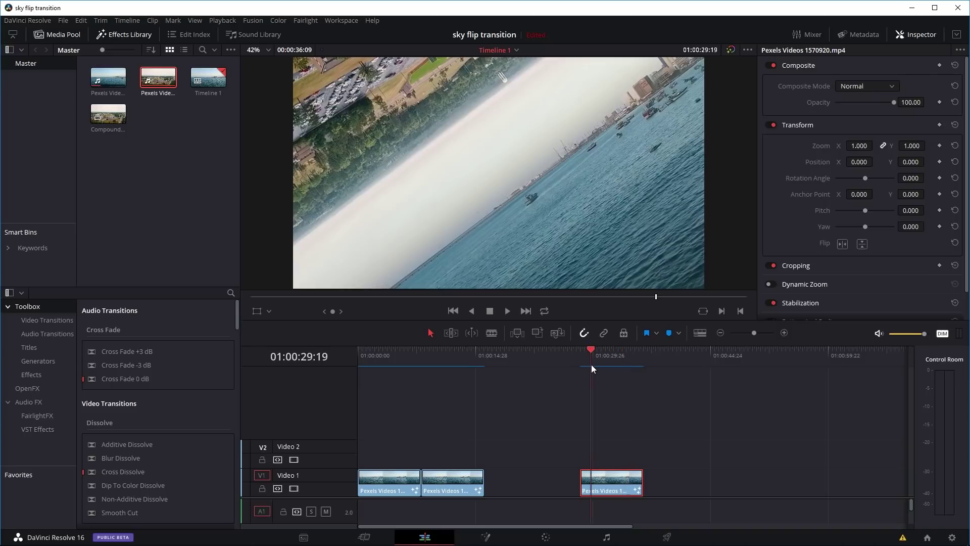
pyautogui.press('space')
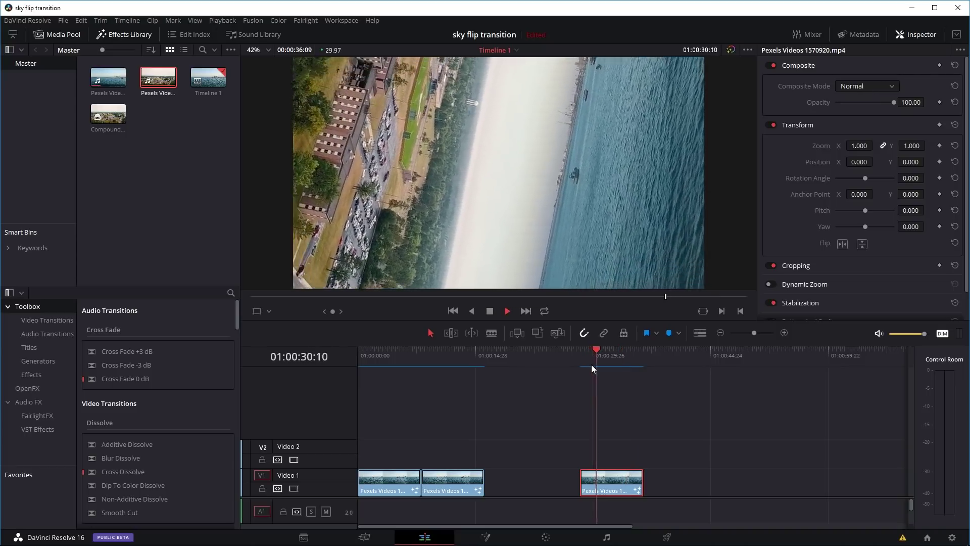